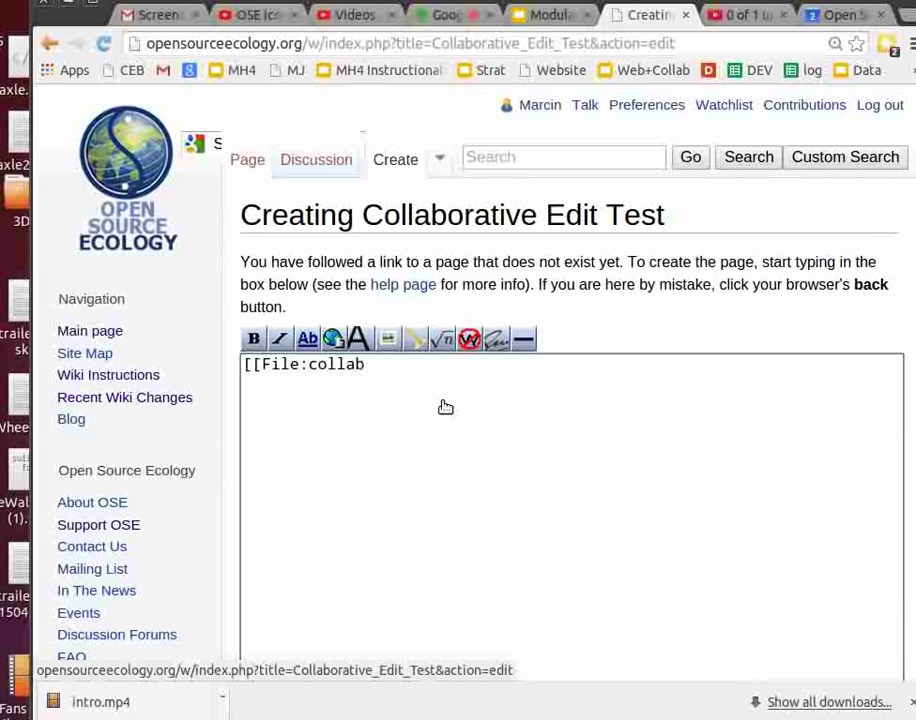
# Complete the file link as [[File:collabedittest.kdenlive]] and check the Kdenlive Files folder on the desktop.
pyautogui.write('st.kdenlive')
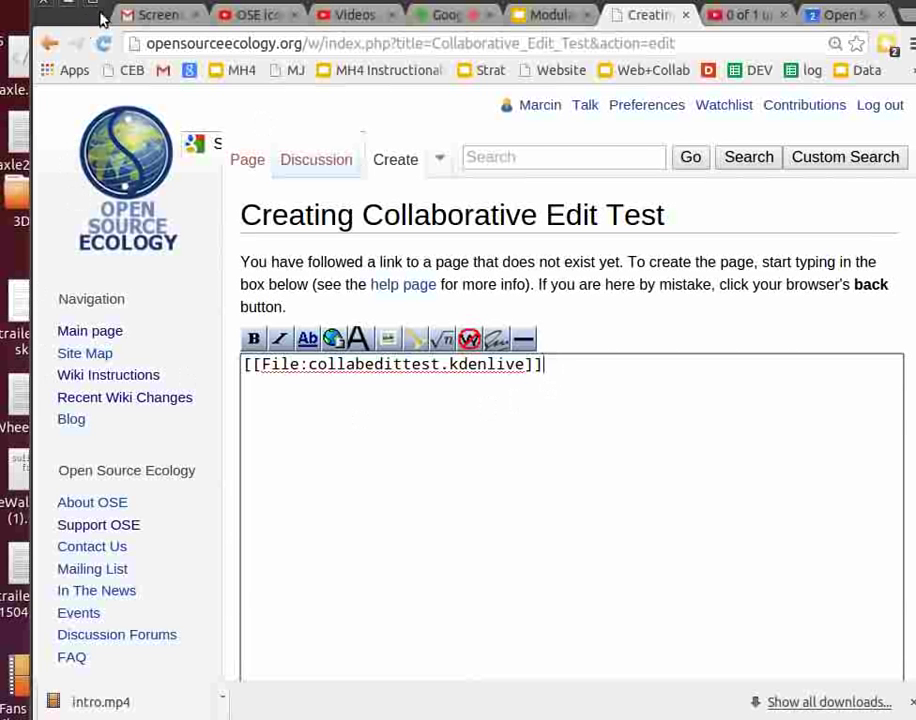
pyautogui.moveTo(76, 25); pyautogui.dragTo(509, 100)
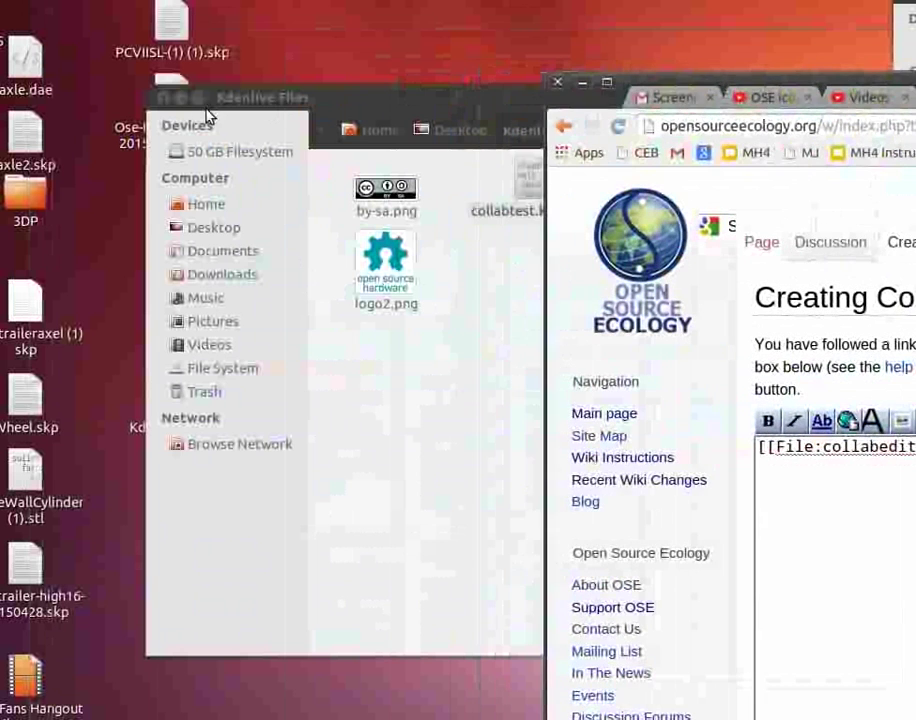
pyautogui.click(172, 99)
pyautogui.click(166, 100)
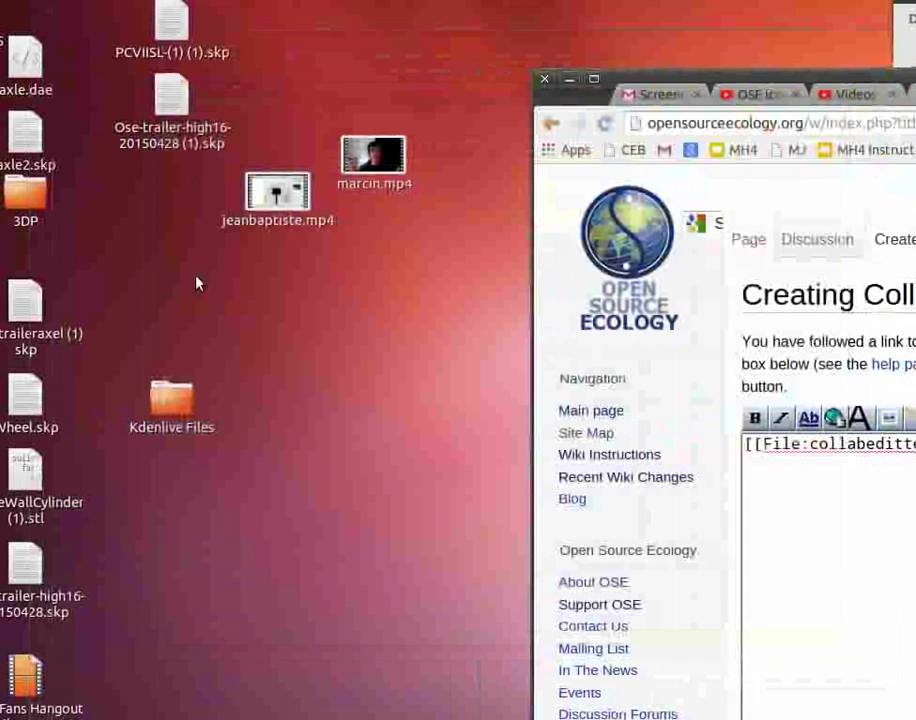
pyautogui.doubleClick(179, 400)
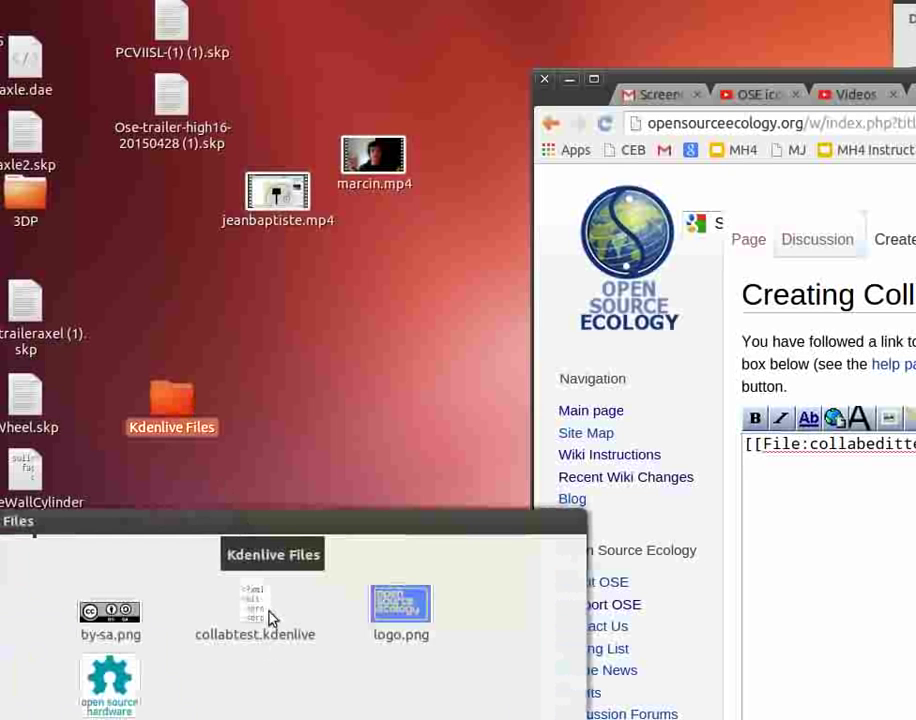
pyautogui.hotkey('ctrl', 'w')
# Save the new Collaborative Edit Test wiki page.
pyautogui.moveTo(788, 85); pyautogui.dragTo(319, 29)
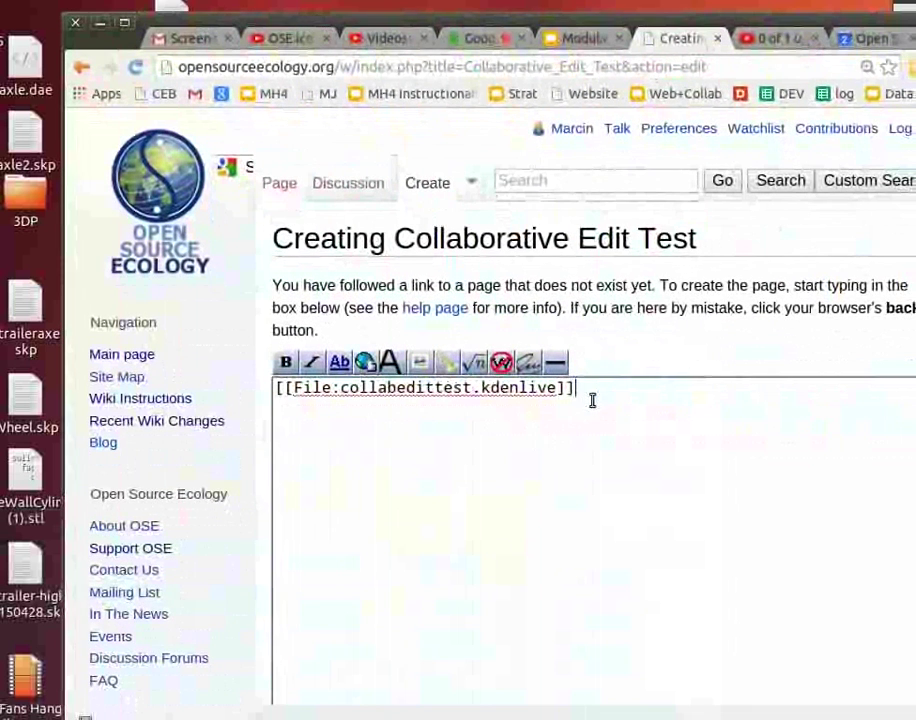
pyautogui.scroll(-3, 416, 554)
pyautogui.click(314, 695)
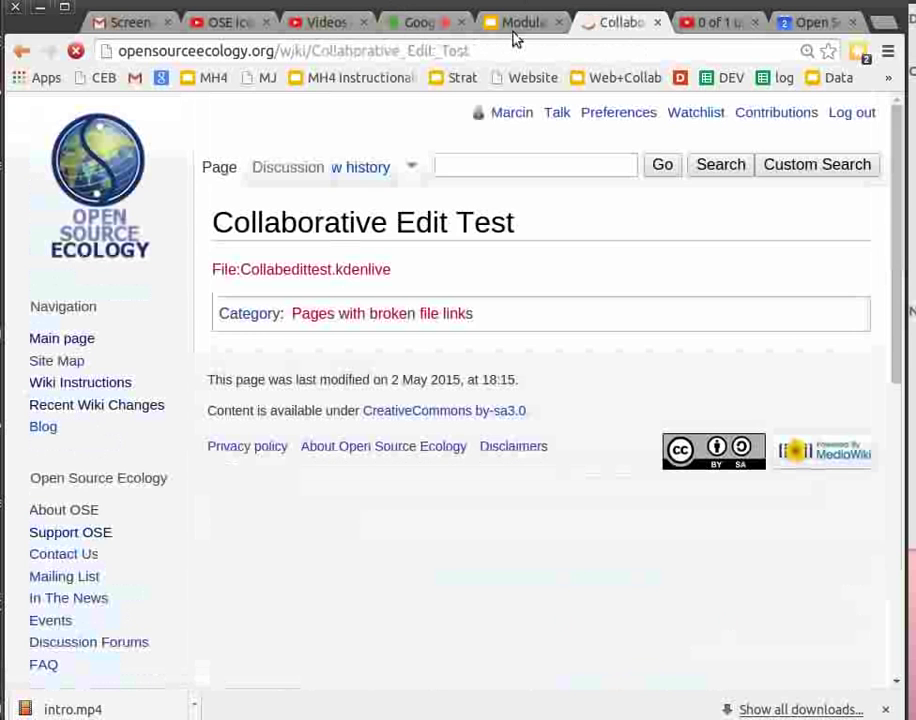
pyautogui.click(337, 271)
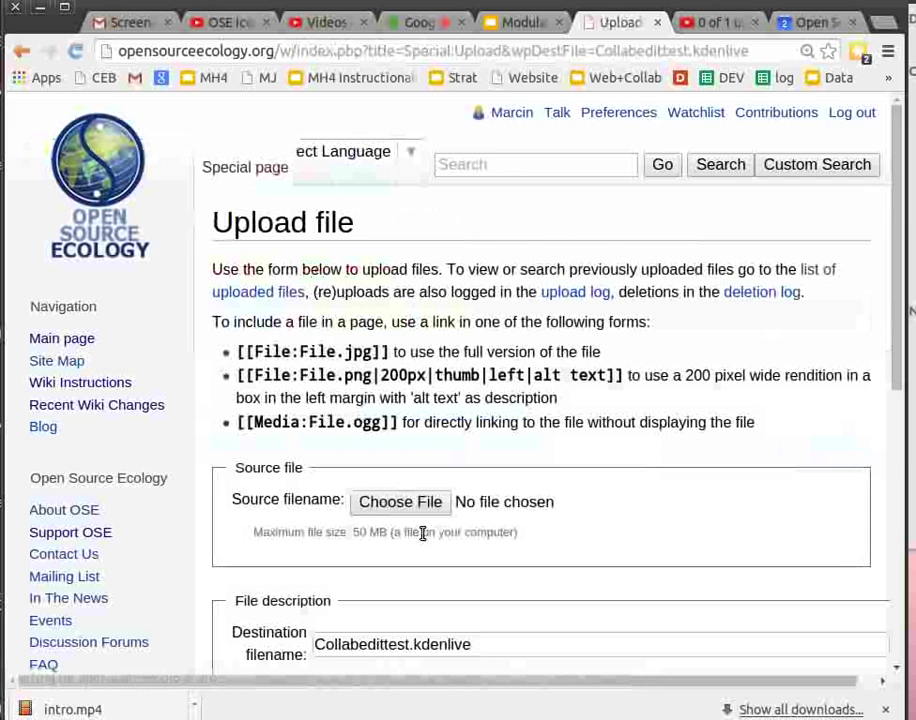
pyautogui.scroll(-3, 425, 490)
pyautogui.click(380, 256)
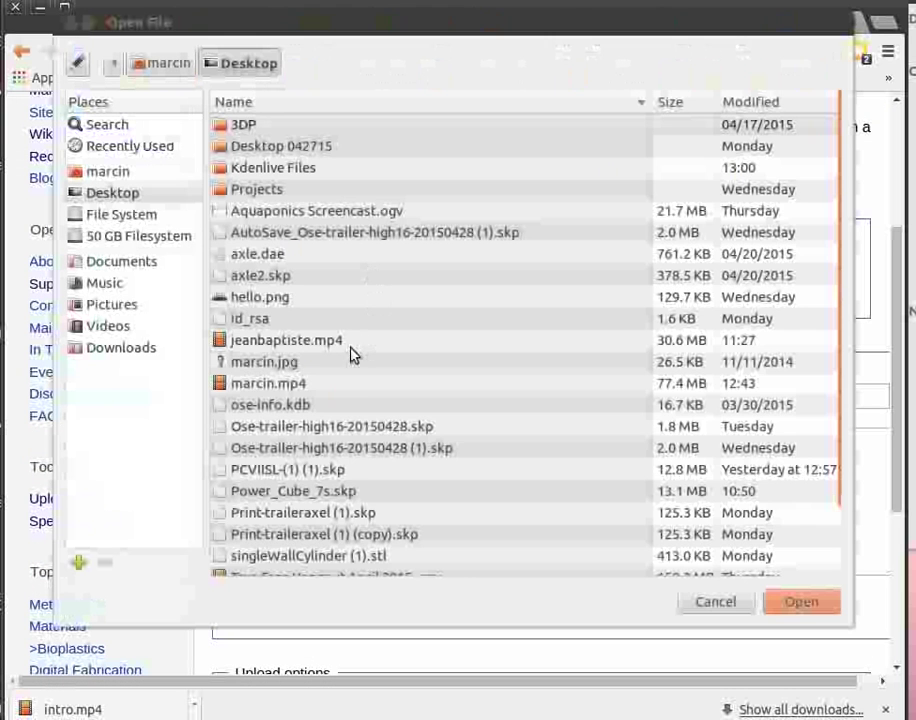
pyautogui.doubleClick(268, 168)
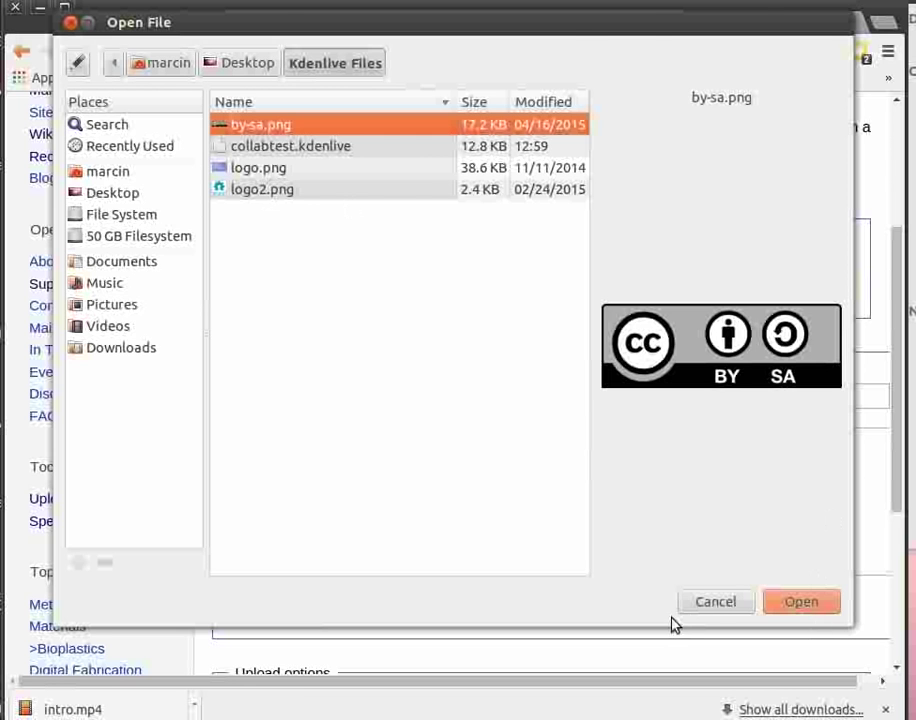
pyautogui.click(709, 604)
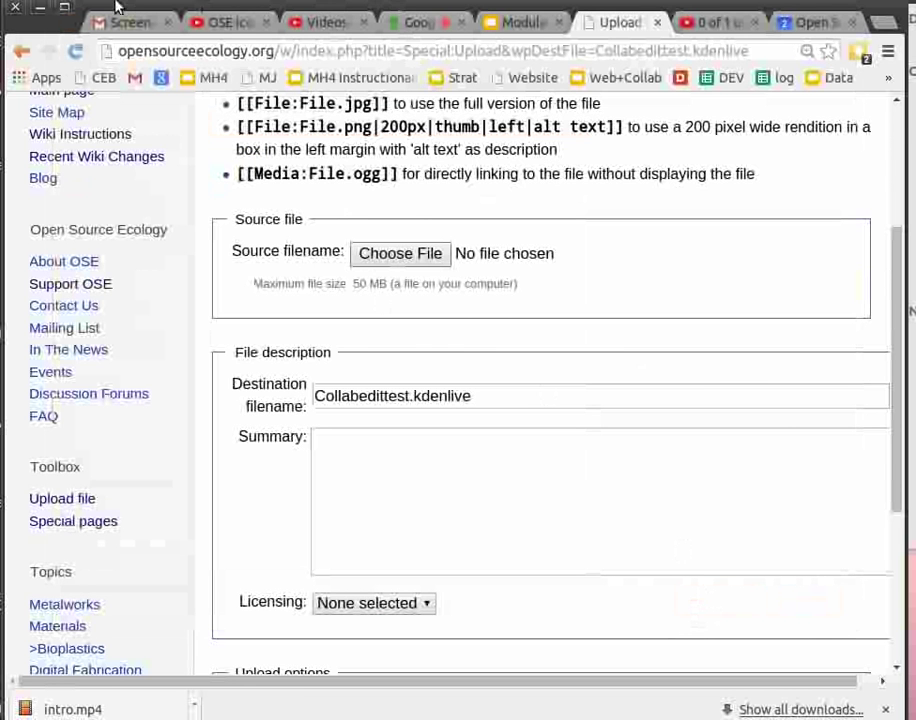
# Check the contents of the Kdenlive Files folder and compress the folder into a .zip archive on the desktop.
pyautogui.moveTo(100, 5); pyautogui.dragTo(684, 406)
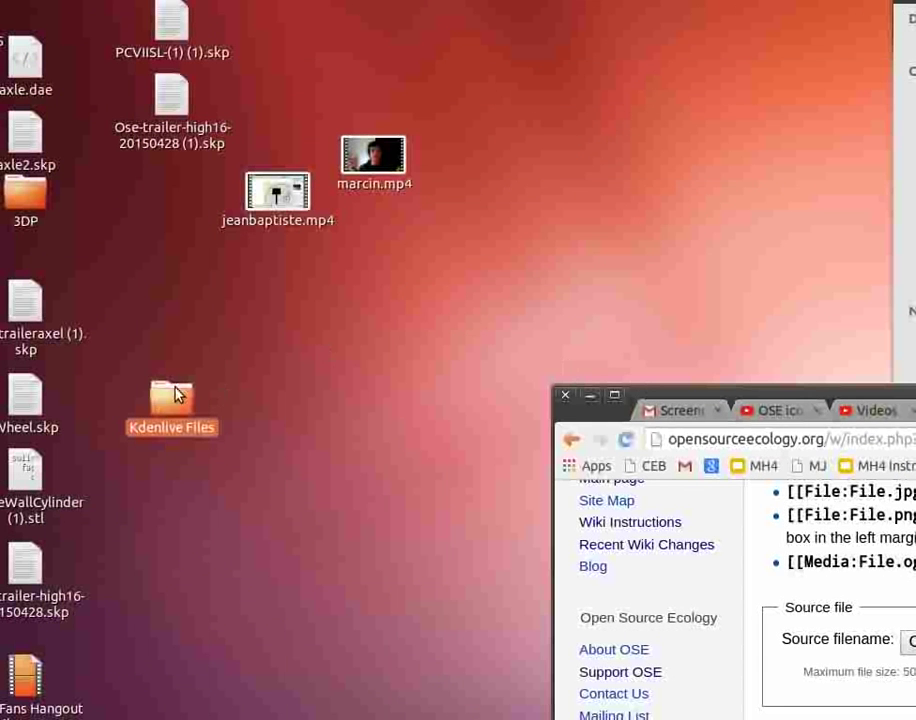
pyautogui.doubleClick(175, 393)
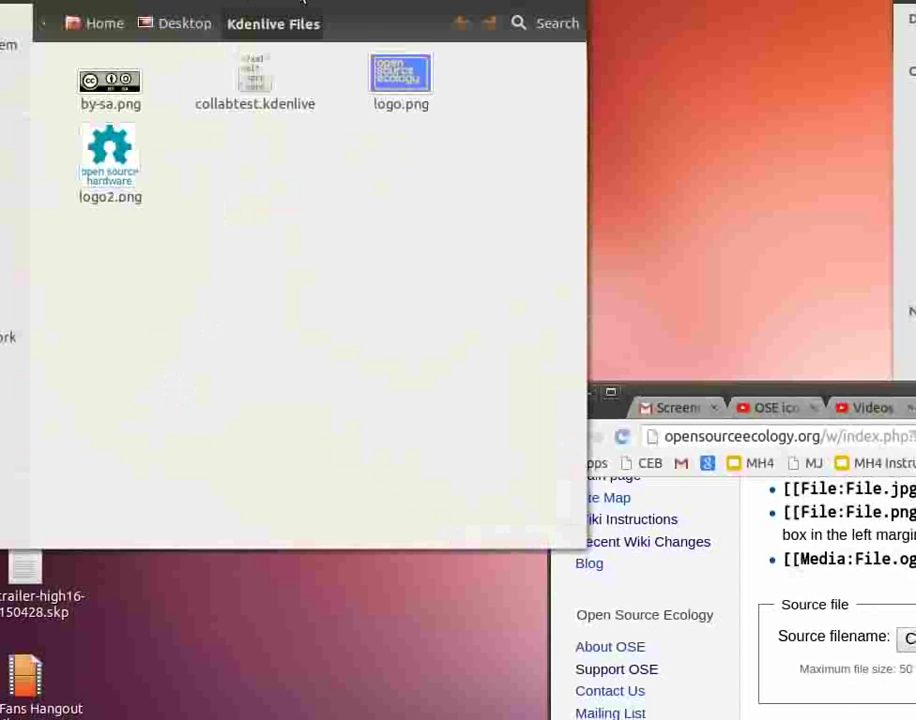
pyautogui.moveTo(356, 16); pyautogui.dragTo(465, 73)
pyautogui.moveTo(78, 52); pyautogui.dragTo(91, 60)
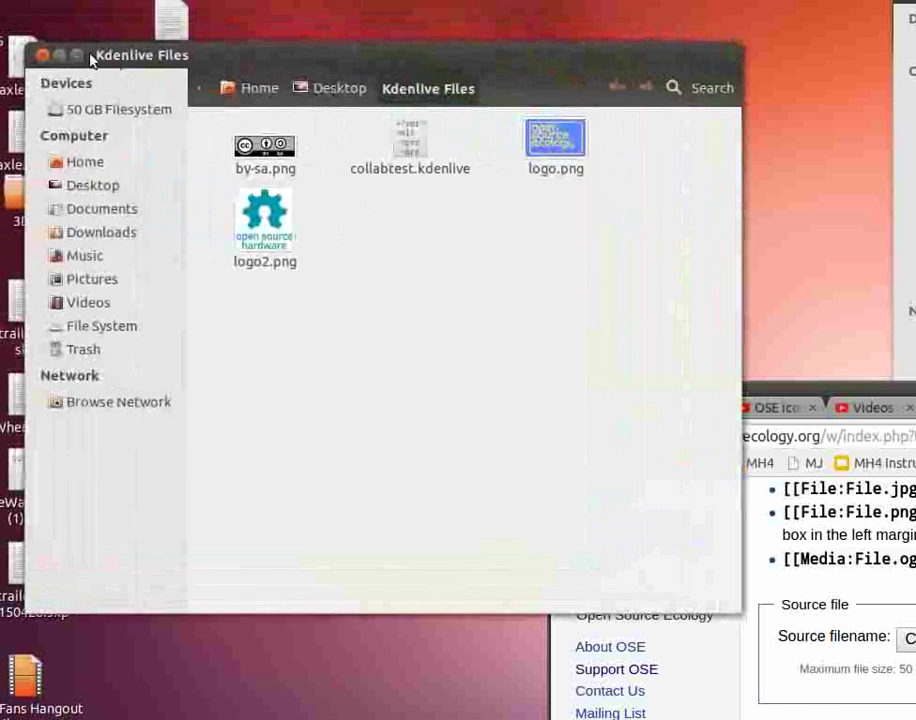
pyautogui.click(43, 56)
pyautogui.rightClick(167, 407)
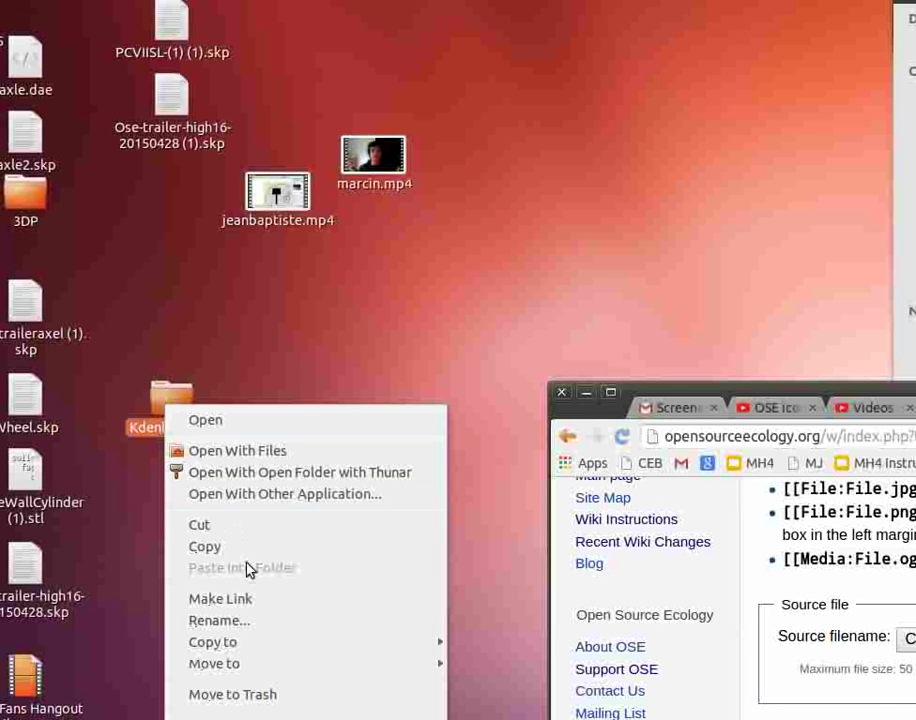
pyautogui.click(237, 541)
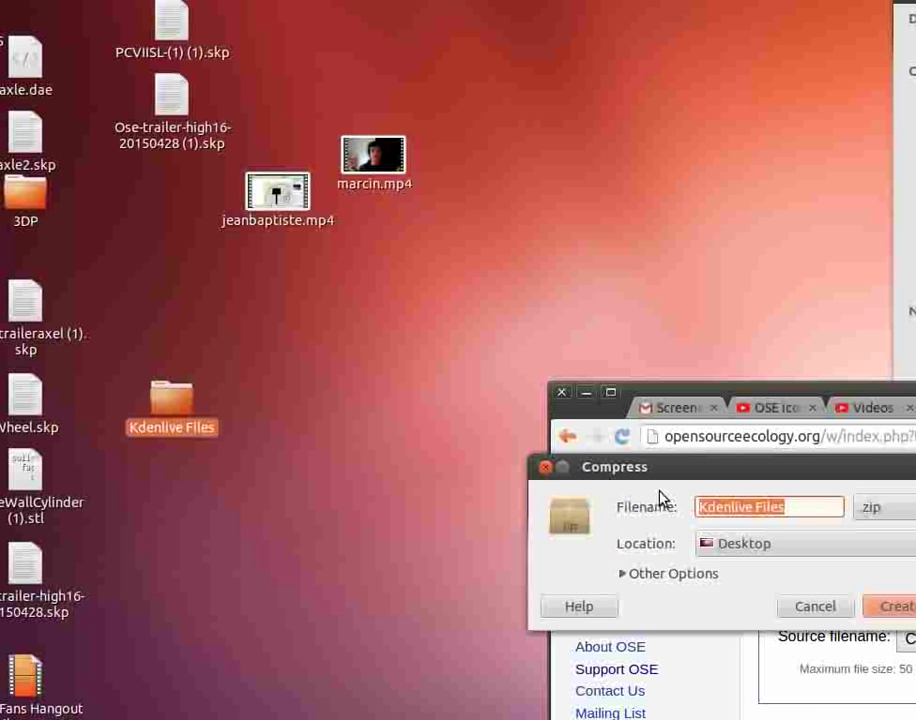
pyautogui.click(605, 514)
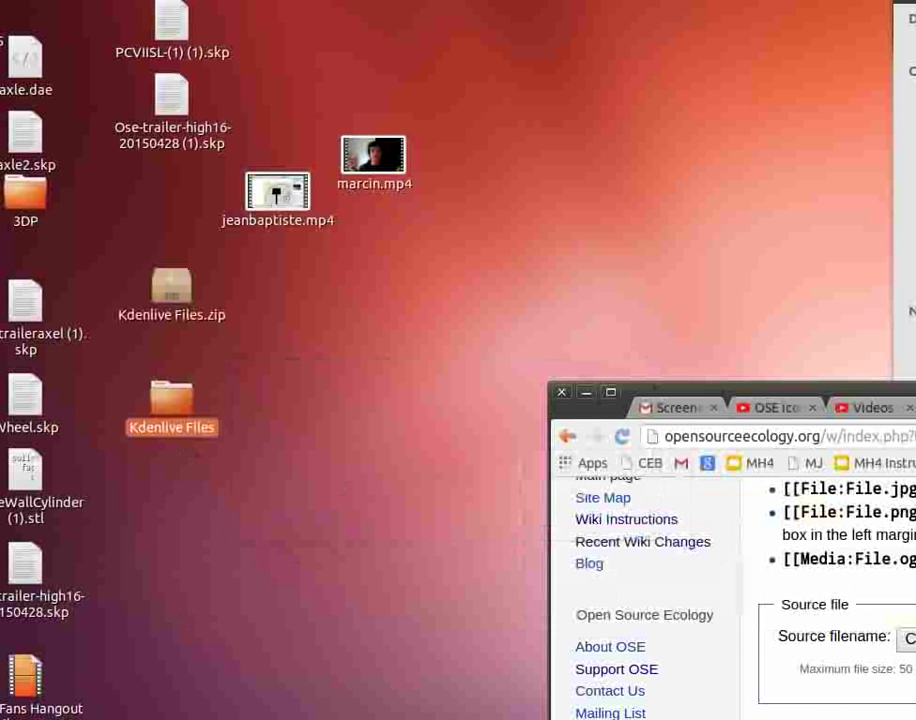
# Change the file link on the Collaborative Edit Test page to [[File:collabedittest.zip]] and save the page.
pyautogui.moveTo(697, 397); pyautogui.dragTo(155, 5)
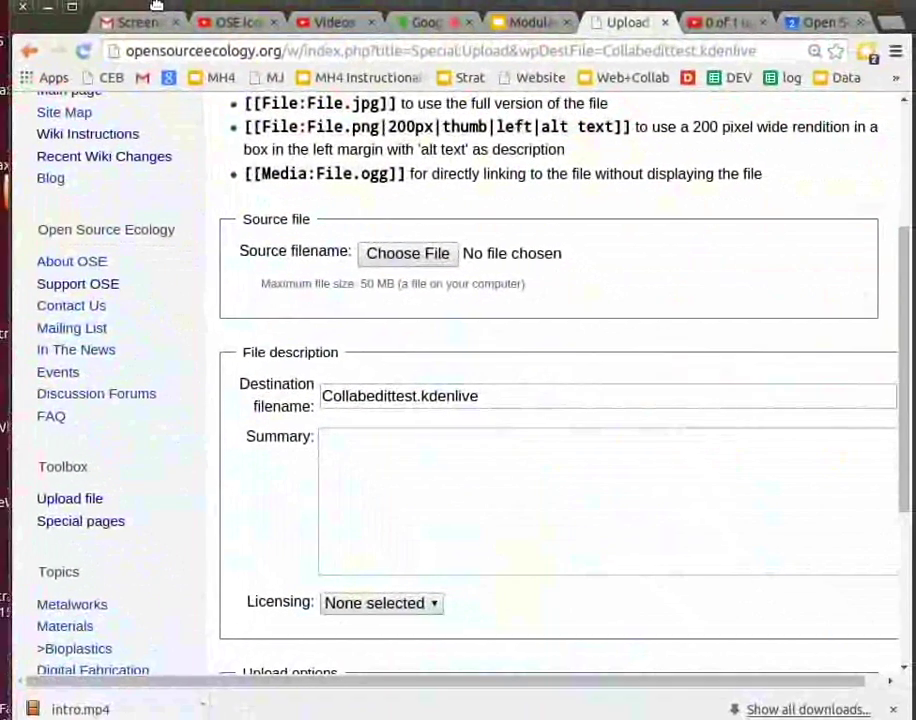
pyautogui.hotkey('alt', 'Left')
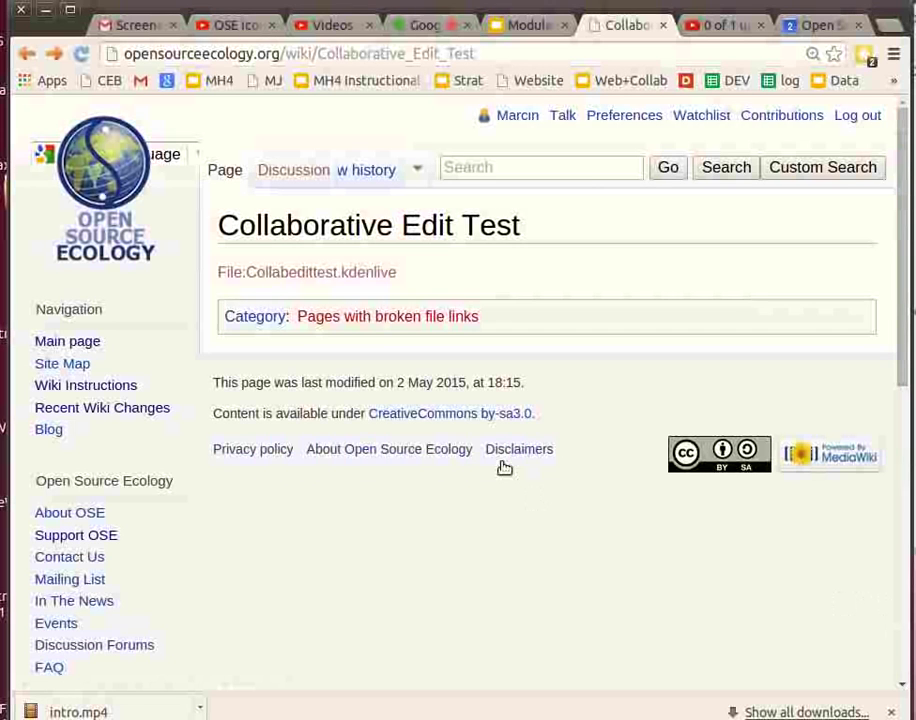
pyautogui.click(726, 176)
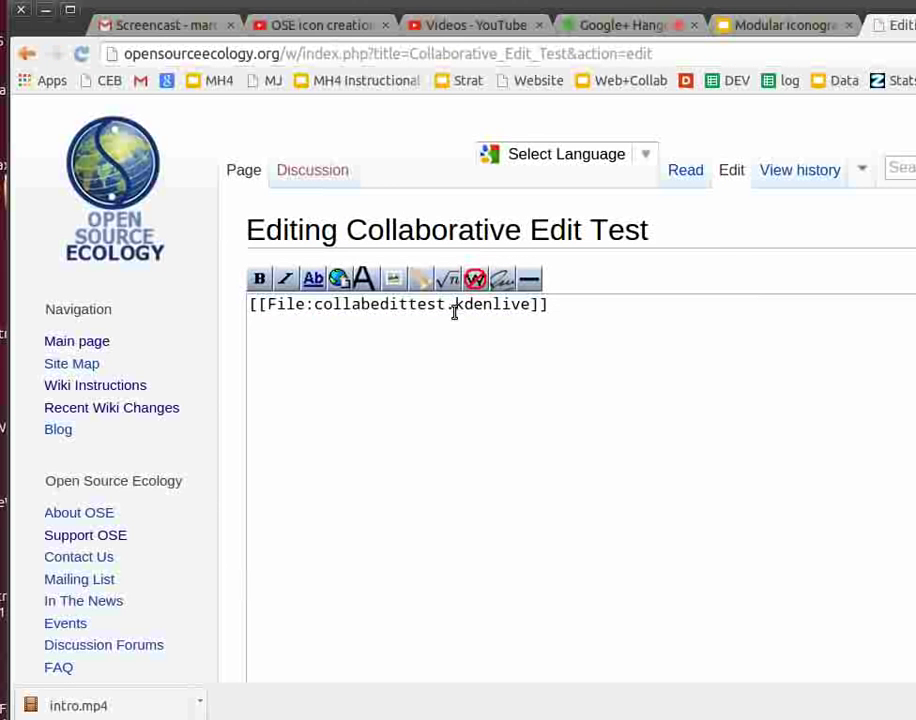
pyautogui.moveTo(454, 313); pyautogui.dragTo(529, 313)
pyautogui.write('zip')
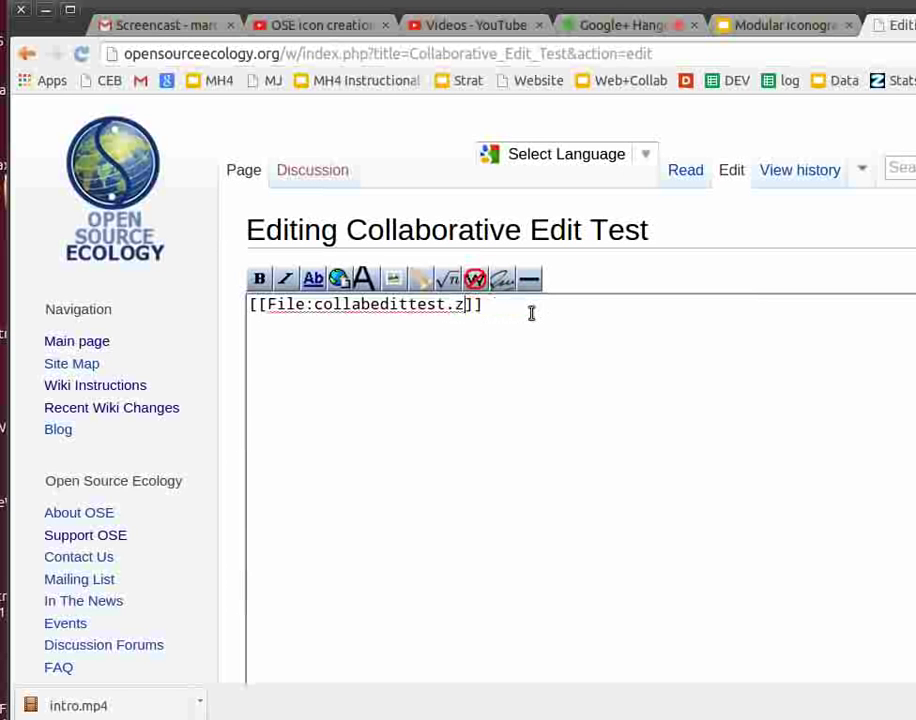
pyautogui.scroll(-5, 178, 393)
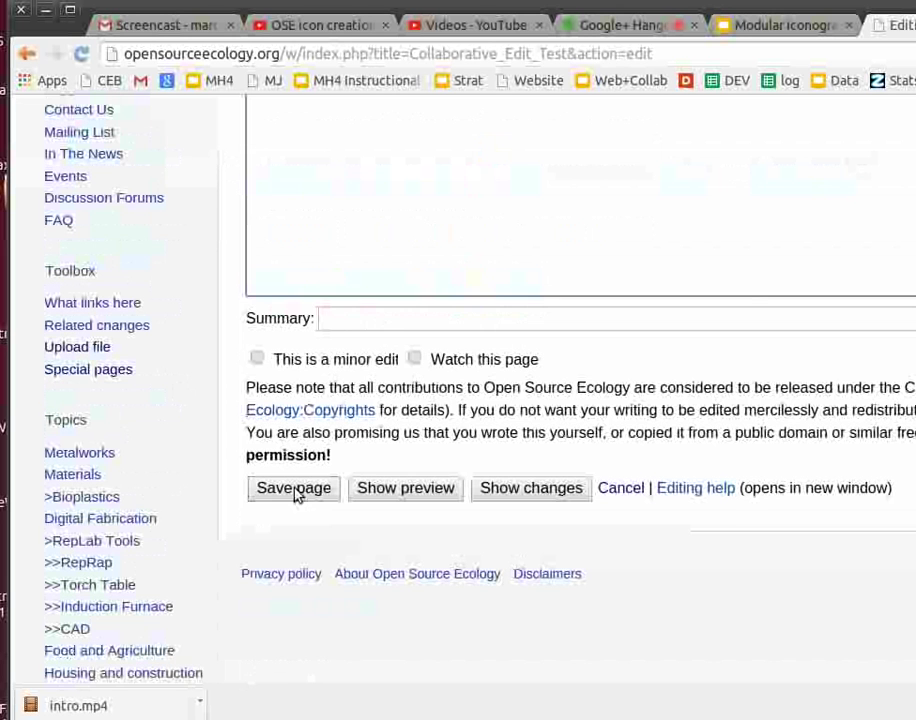
pyautogui.click(293, 490)
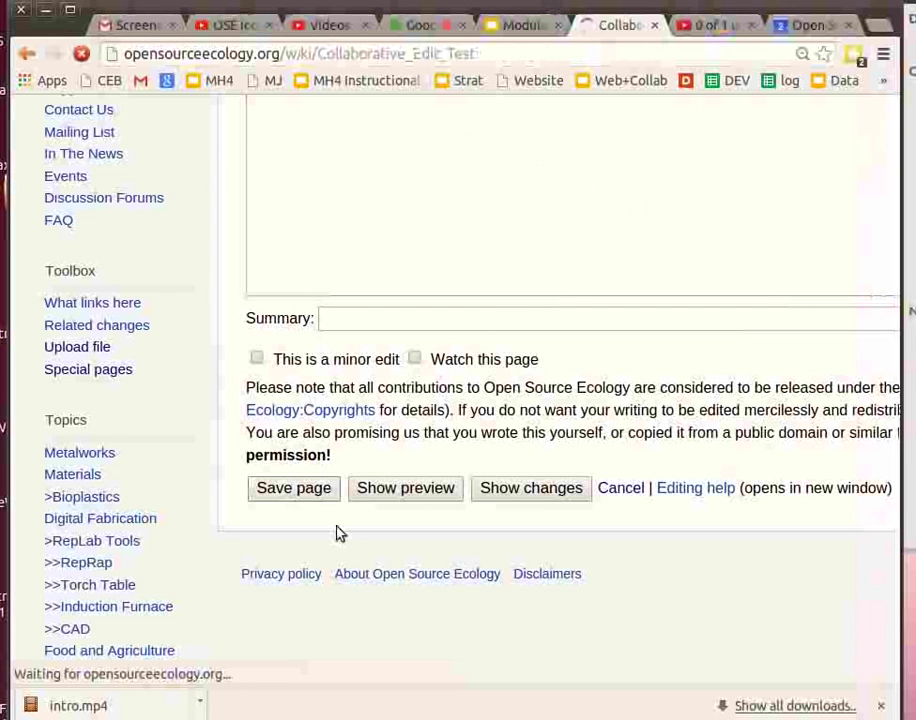
pyautogui.scroll(-5, 298, 466)
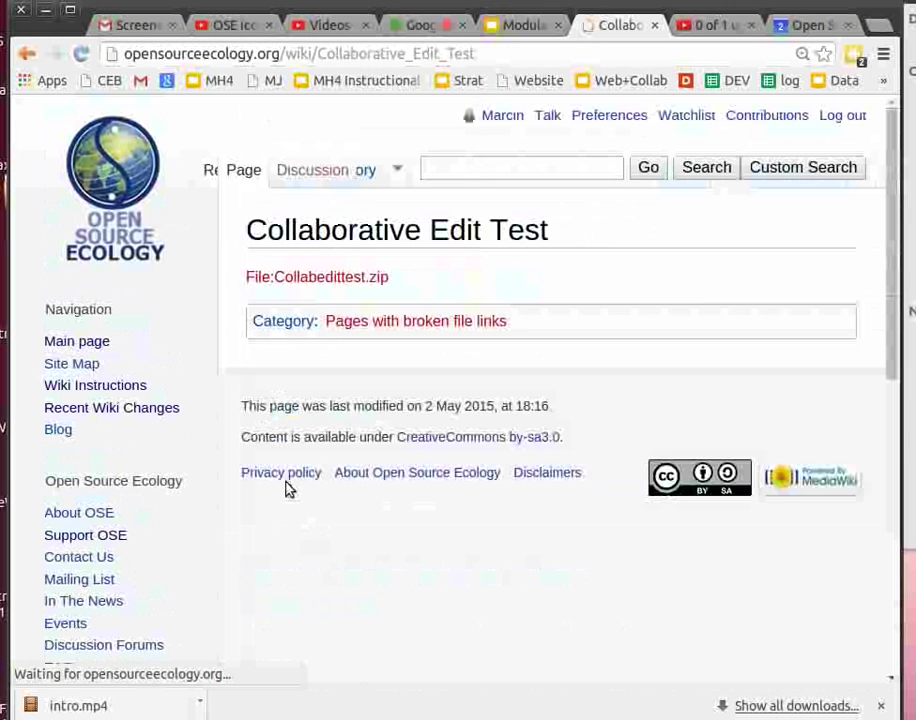
# Upload Kdenlive Files.zip from the desktop through the page's broken file link, with destination filename Collabedittest.zip.
pyautogui.click(265, 276)
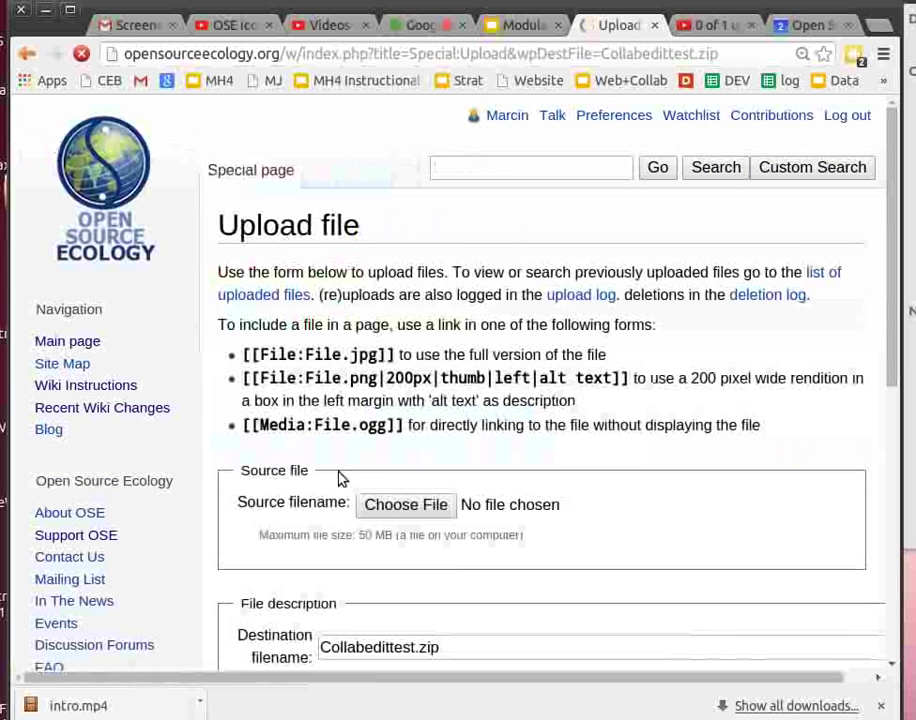
pyautogui.click(408, 508)
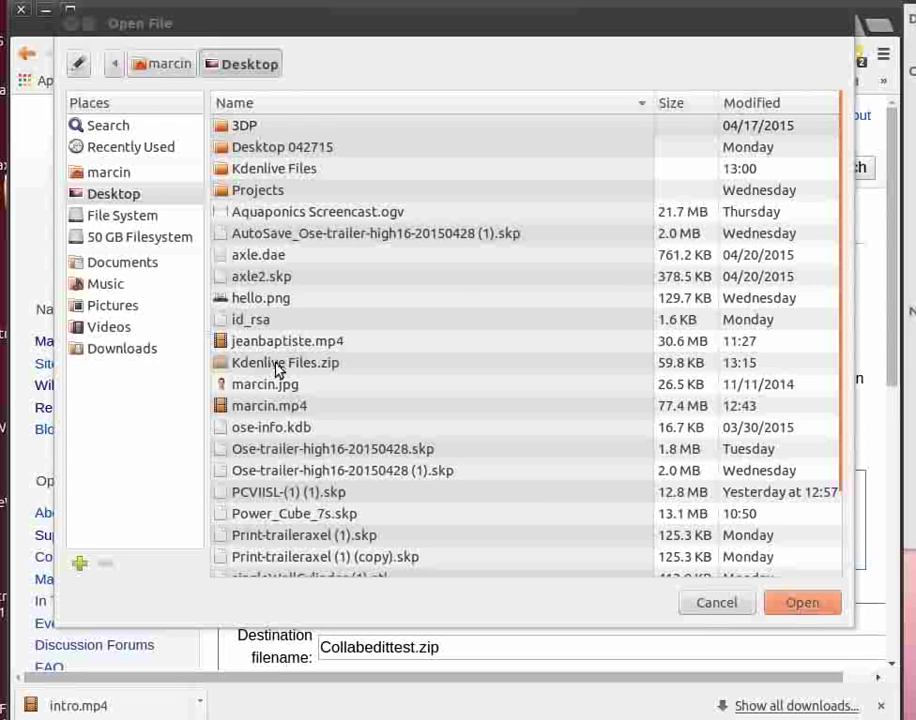
pyautogui.doubleClick(272, 366)
pyautogui.scroll(-10, 548, 375)
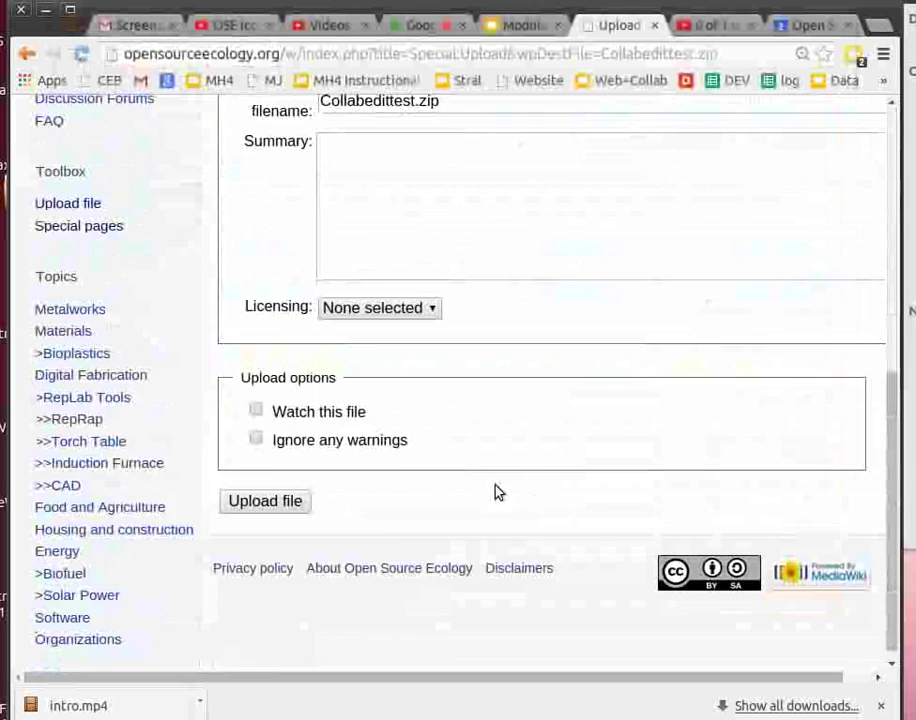
pyautogui.scroll(5, 497, 491)
pyautogui.scroll(-4, 383, 514)
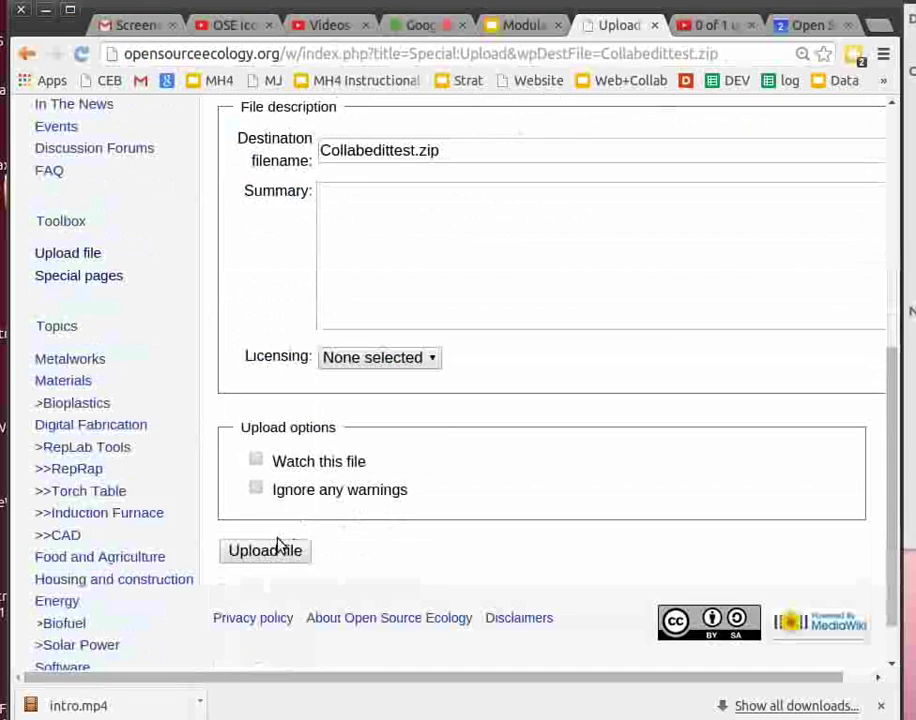
pyautogui.click(264, 553)
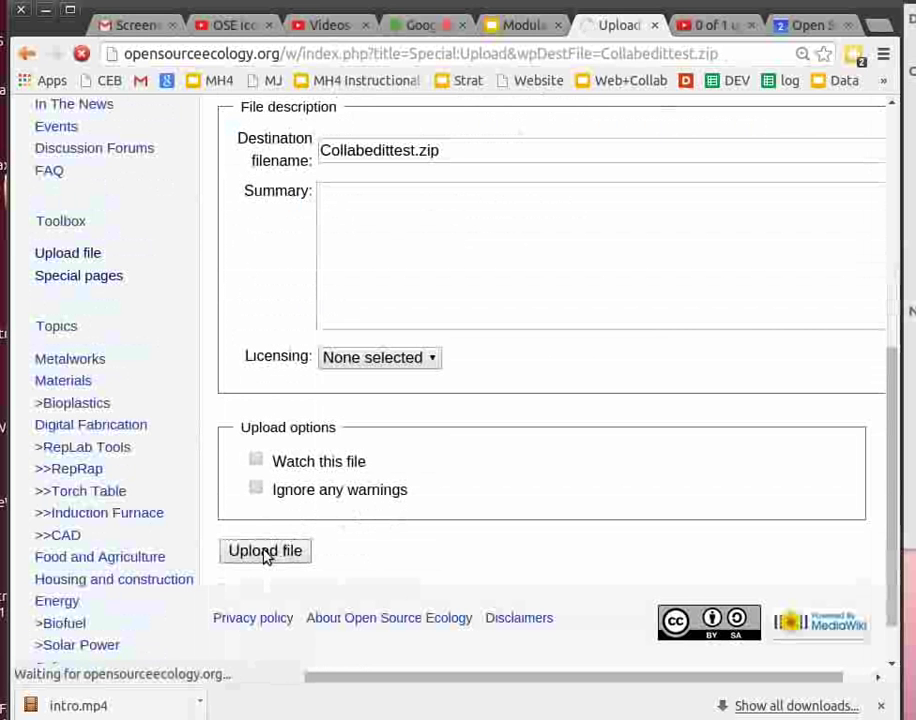
# Check the properties of Kdenlive Files.zip on the desktop, including its file size.
pyautogui.moveTo(113, 6); pyautogui.dragTo(488, 404)
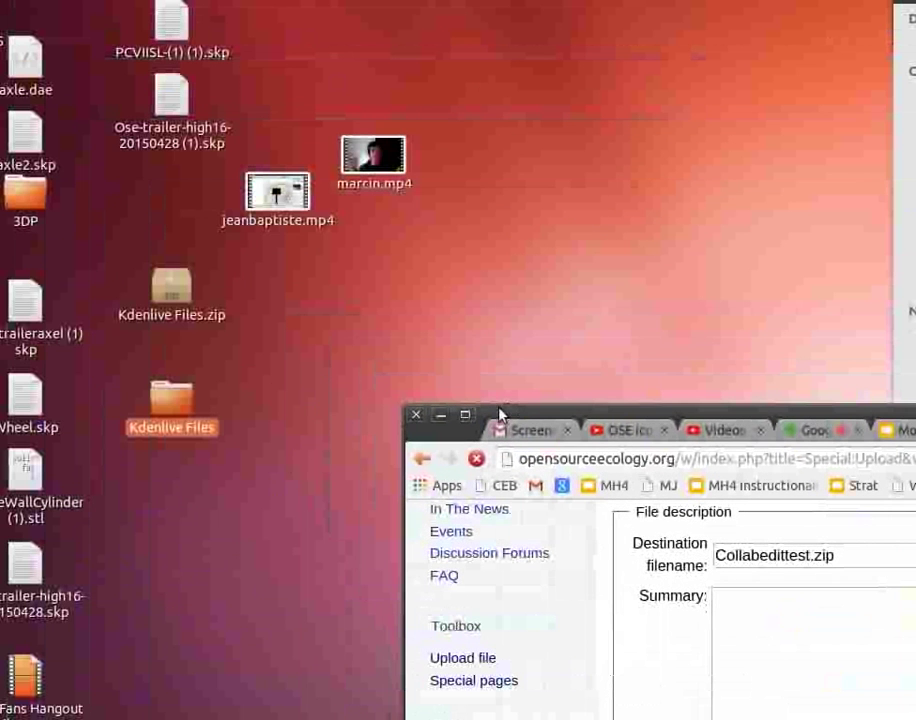
pyautogui.rightClick(166, 292)
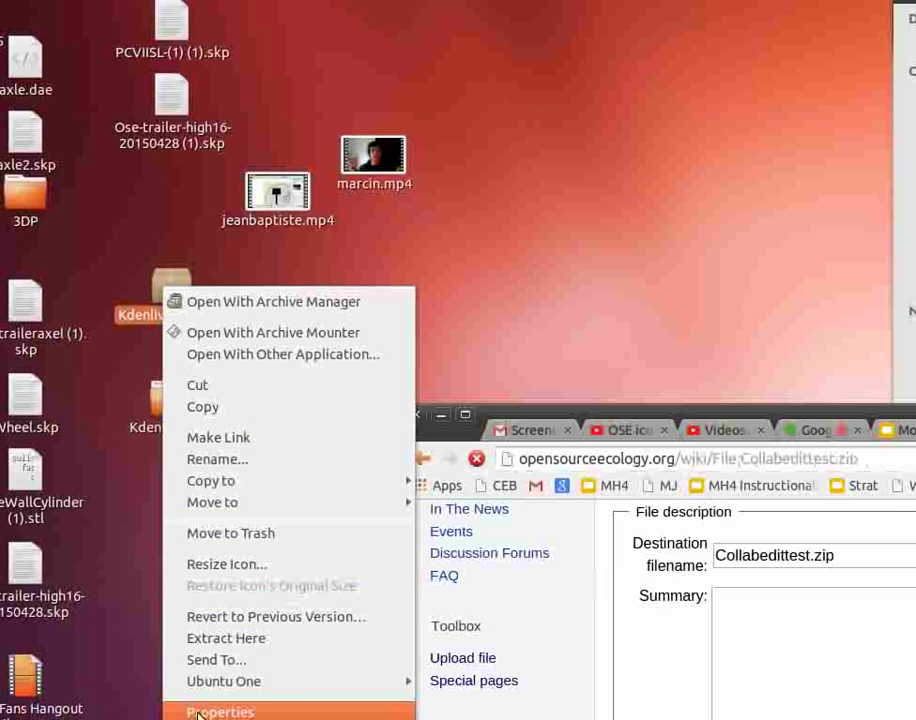
pyautogui.click(200, 711)
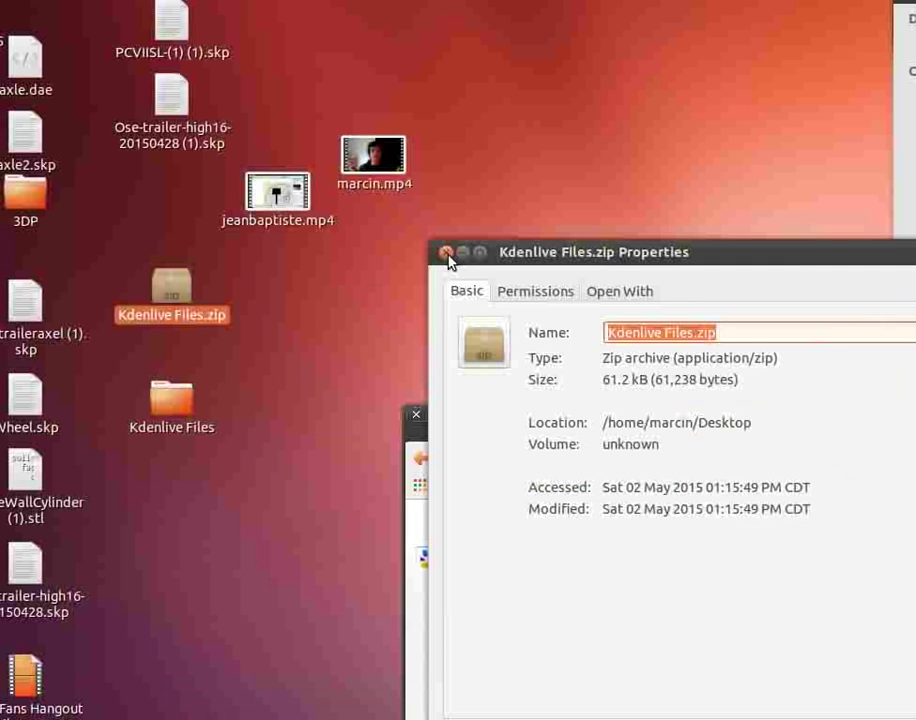
pyautogui.click(446, 254)
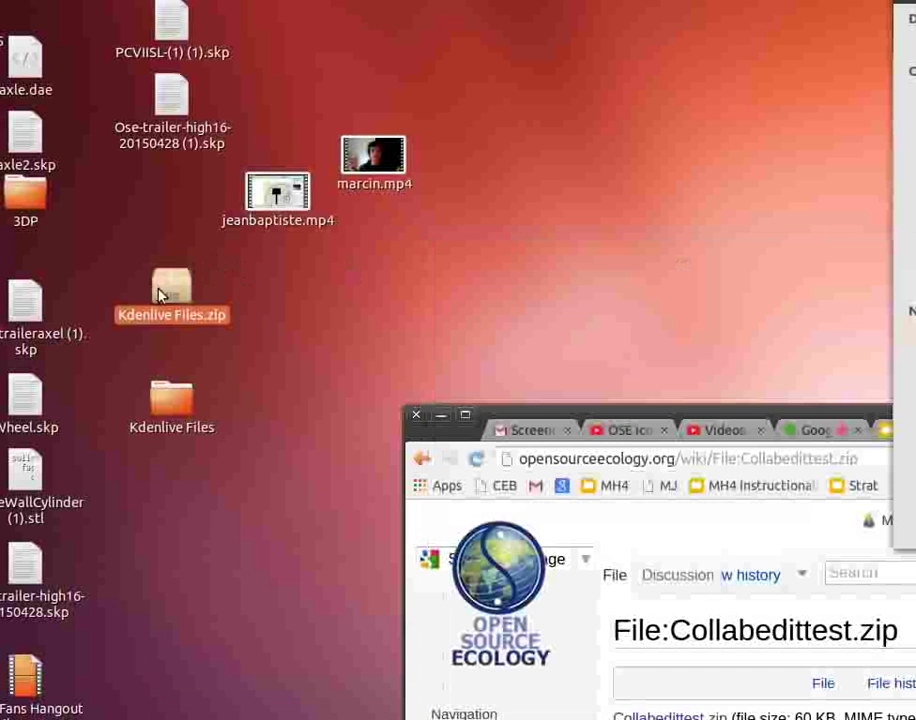
# Review the wiki page of the uploaded Collabedittest.zip, and return to the Modular Iconography presentation.
pyautogui.doubleClick(497, 420)
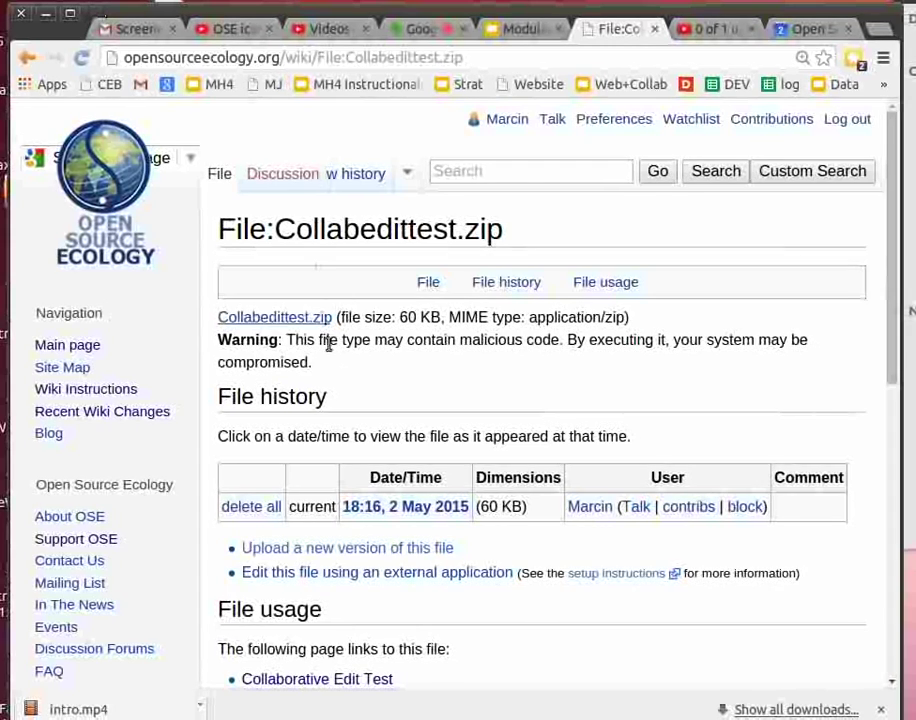
pyautogui.scroll(-4, 363, 374)
pyautogui.scroll(3, 290, 290)
pyautogui.click(27, 58)
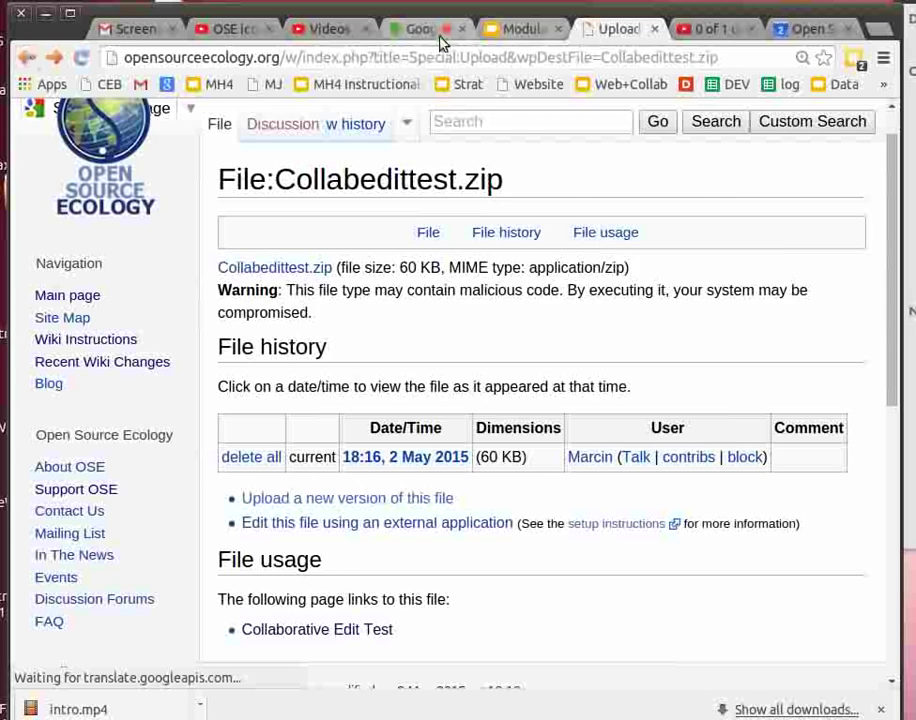
pyautogui.click(527, 31)
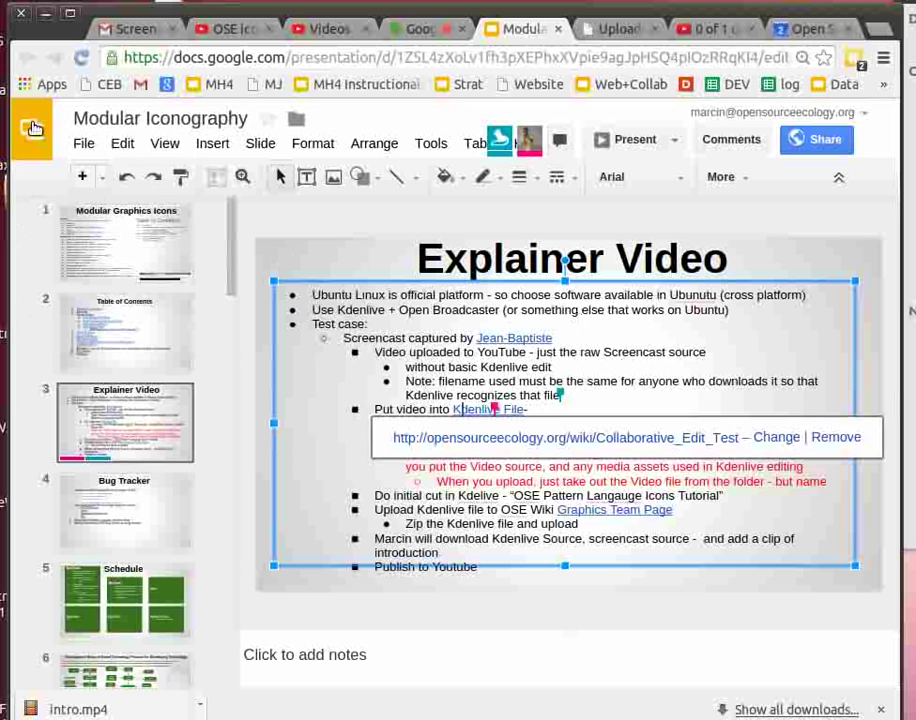
# Follow the Kdenlive File link on the Explainer Video slide and open the wiki's Collabedittest.zip file page.
pyautogui.click(595, 412)
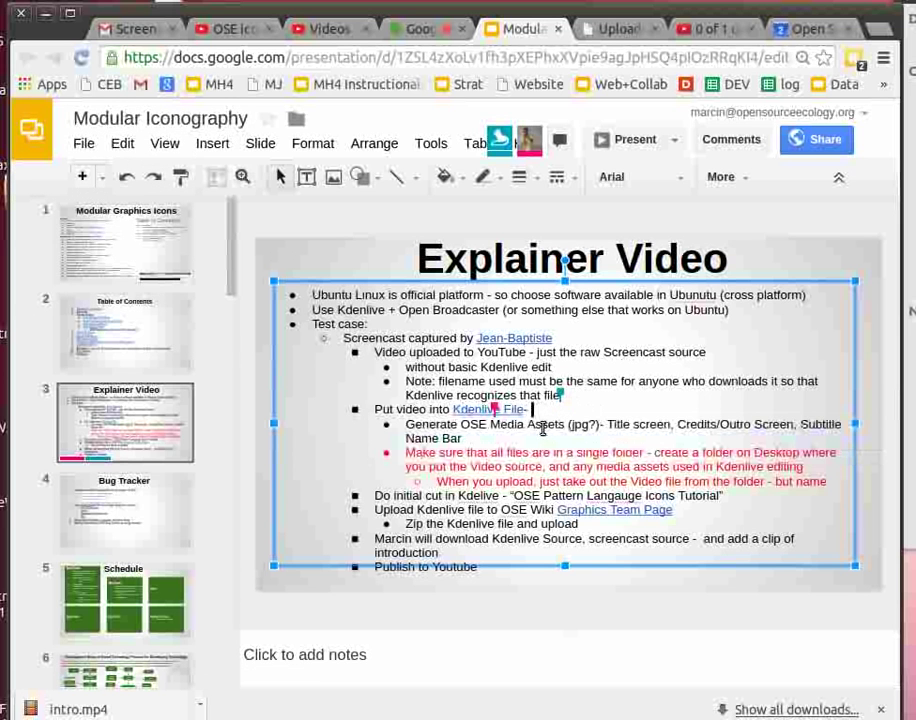
pyautogui.click(510, 411)
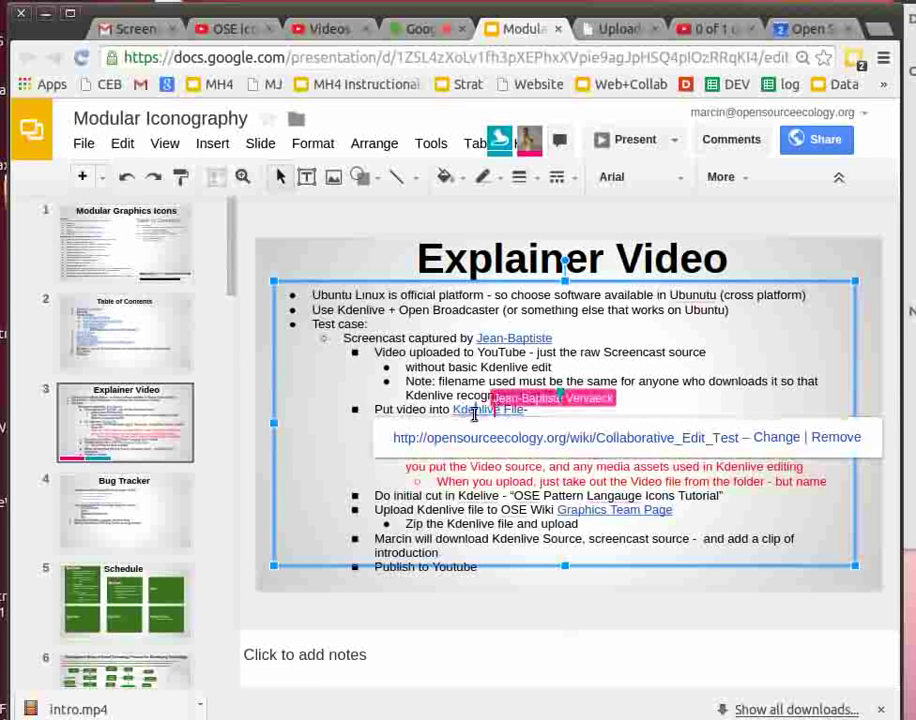
pyautogui.click(514, 438)
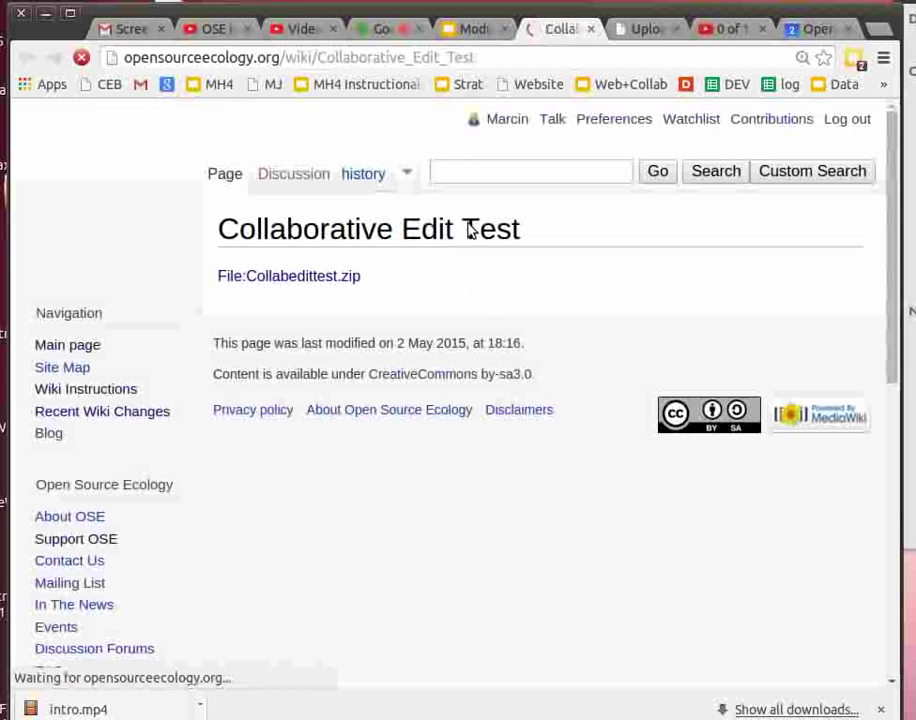
pyautogui.click(297, 286)
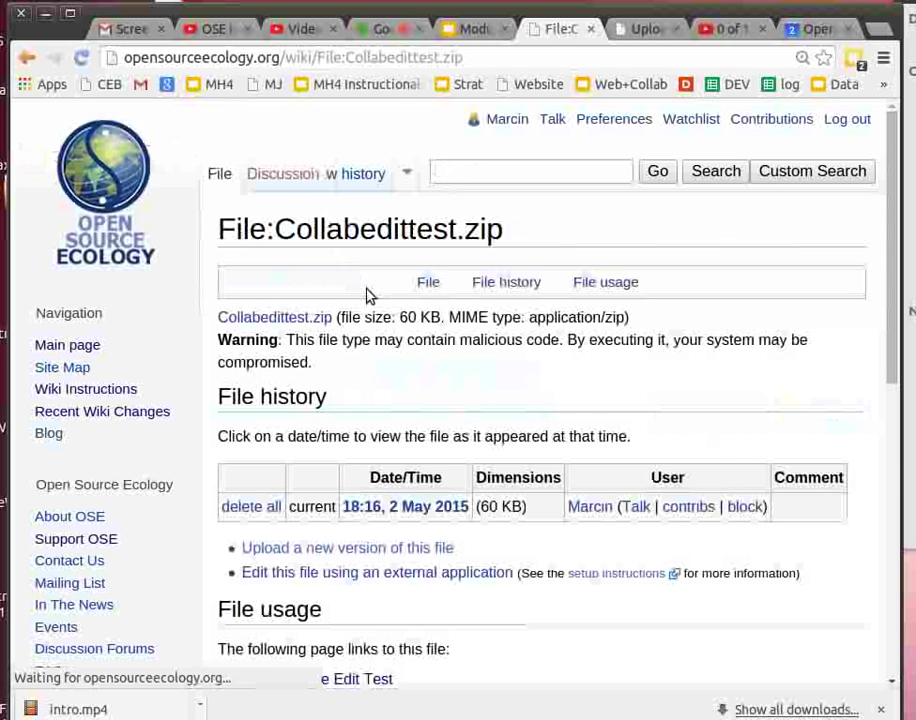
# Save Collabedittest.zip from its wiki file page to the Desktop folder.
pyautogui.rightClick(254, 316)
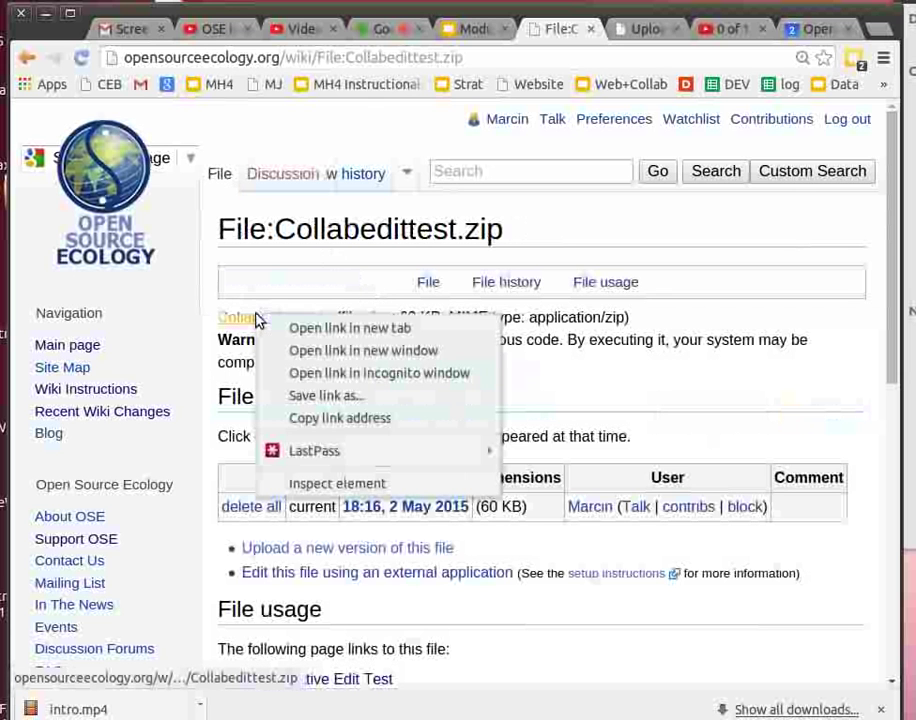
pyautogui.click(333, 400)
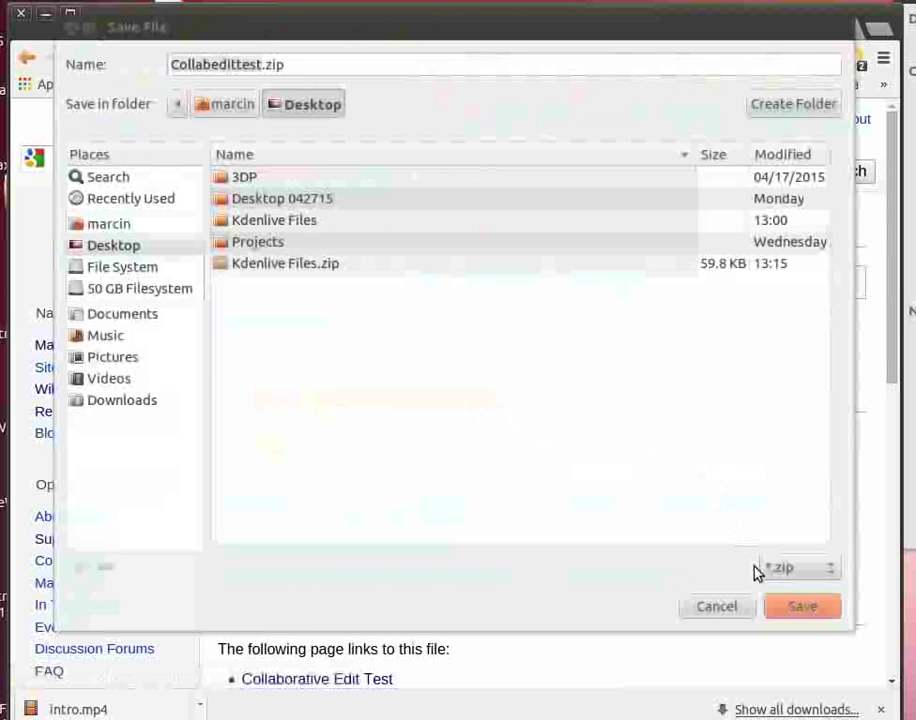
pyautogui.click(800, 607)
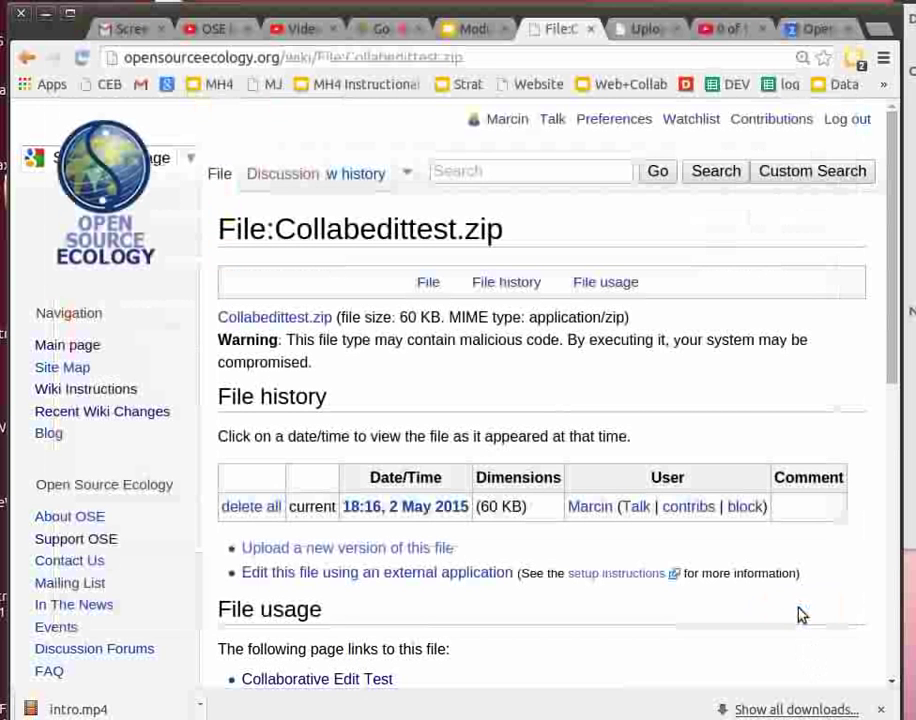
# Extract Collabedittest.zip on the desktop and open the extracted Kdenlive Files (2) folder in full view.
pyautogui.moveTo(207, 12); pyautogui.dragTo(524, 4)
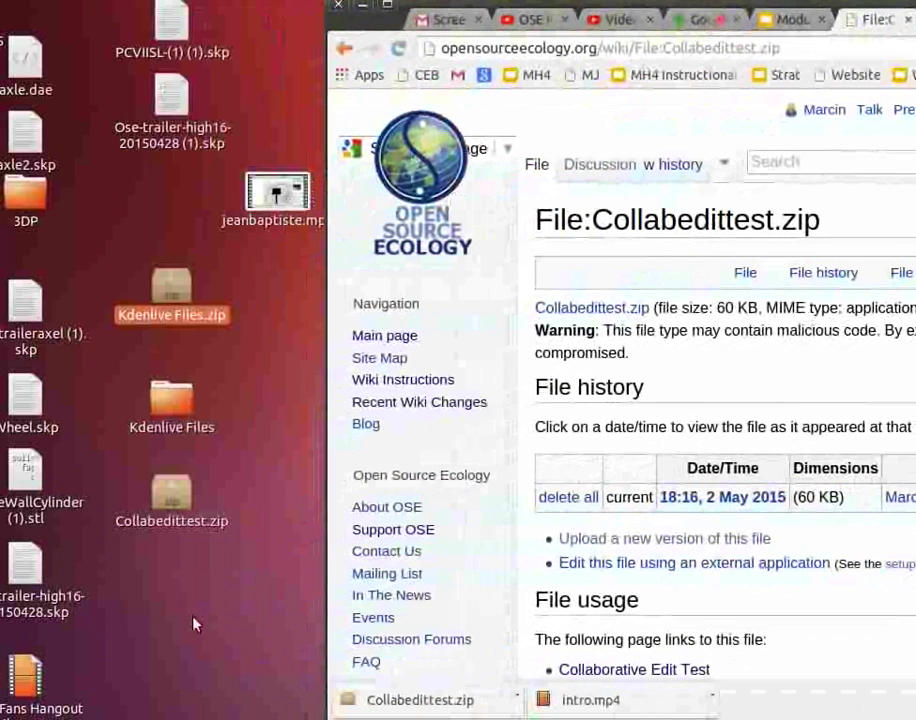
pyautogui.rightClick(177, 503)
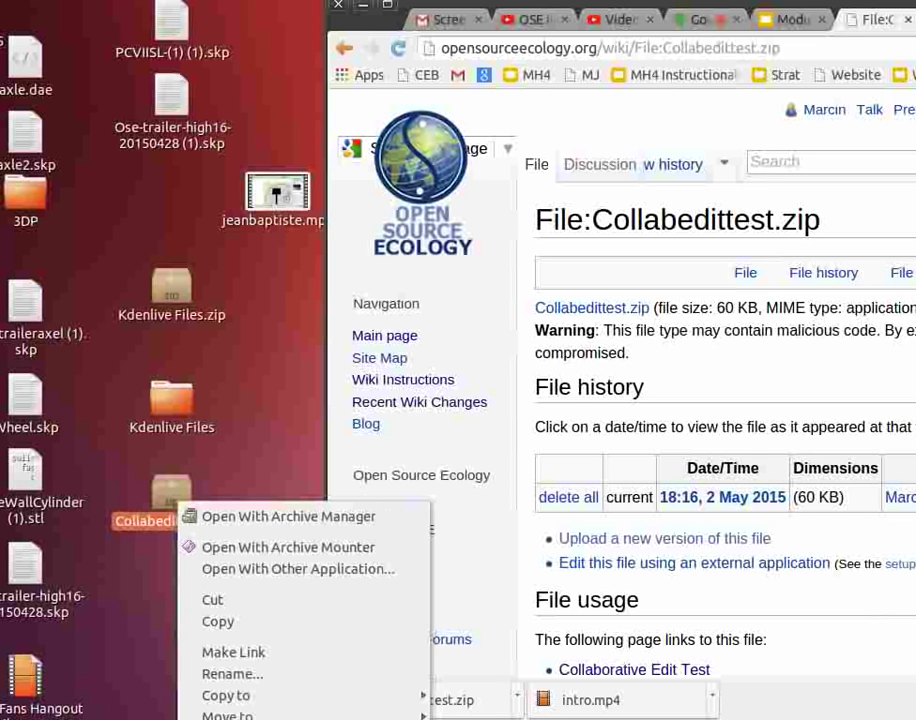
pyautogui.press('Escape')
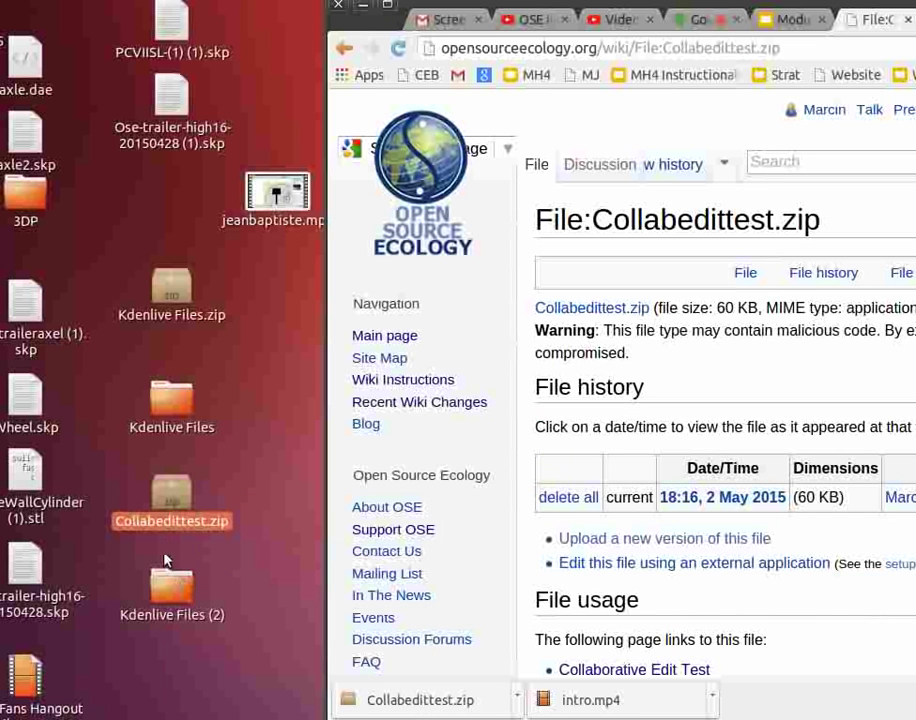
pyautogui.doubleClick(184, 597)
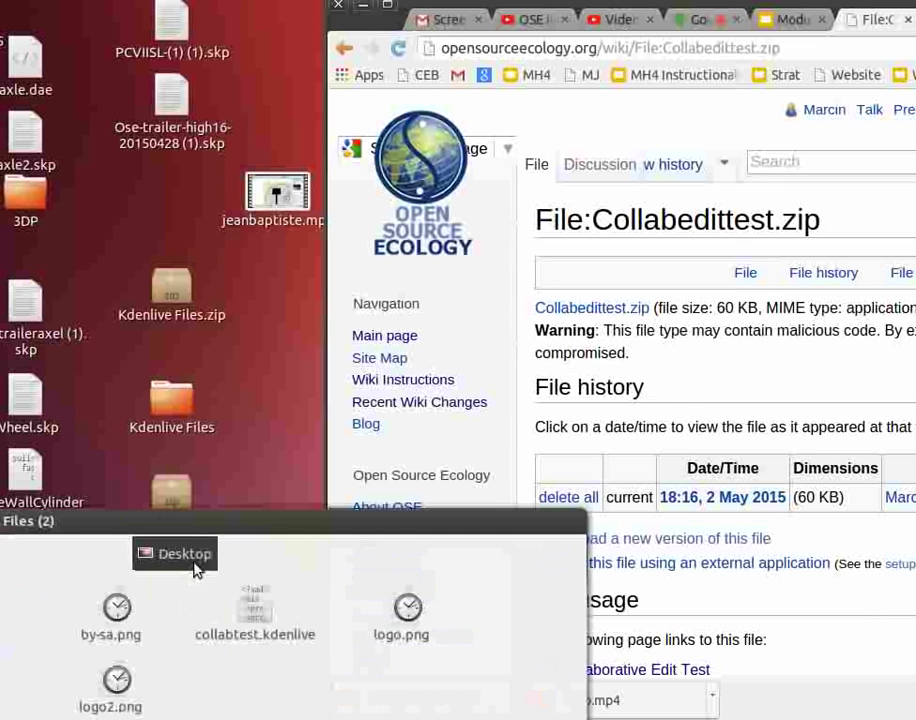
pyautogui.moveTo(184, 516); pyautogui.dragTo(342, 133)
pyautogui.moveTo(434, 134); pyautogui.dragTo(503, 82)
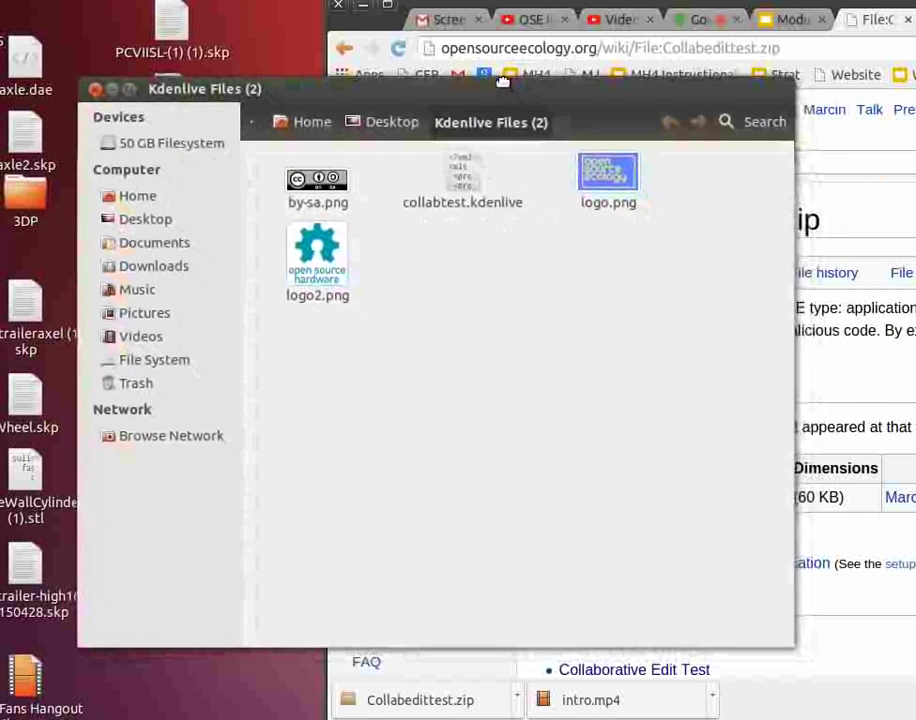
# Open the collabtest.kdenlive project from the Kdenlive Files (2) folder in Kdenlive.
pyautogui.moveTo(452, 59); pyautogui.dragTo(536, 72)
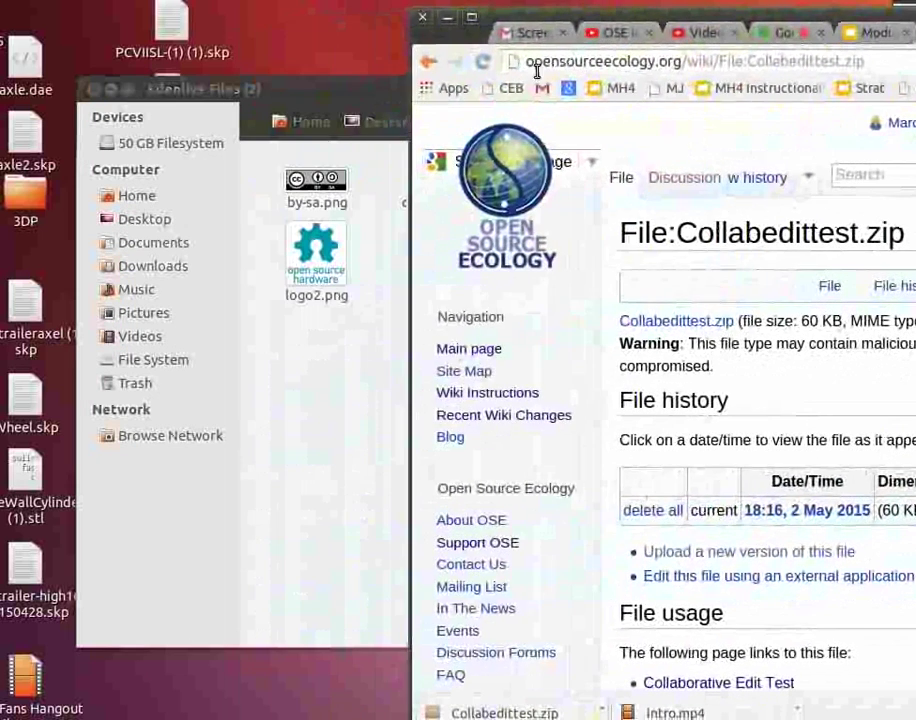
pyautogui.click(320, 89)
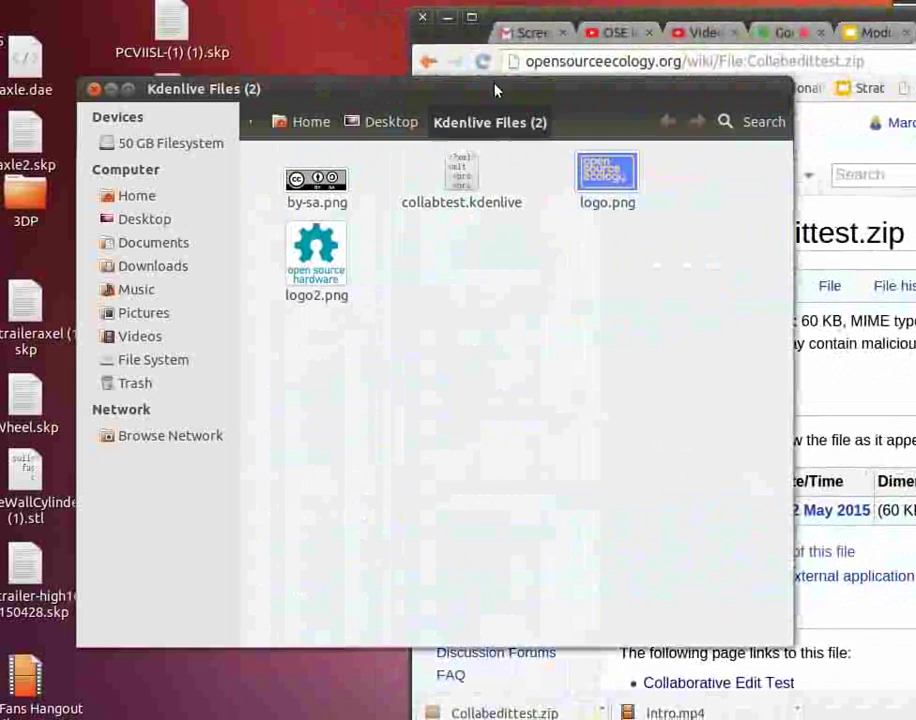
pyautogui.moveTo(495, 92); pyautogui.dragTo(428, 103)
pyautogui.click(390, 152)
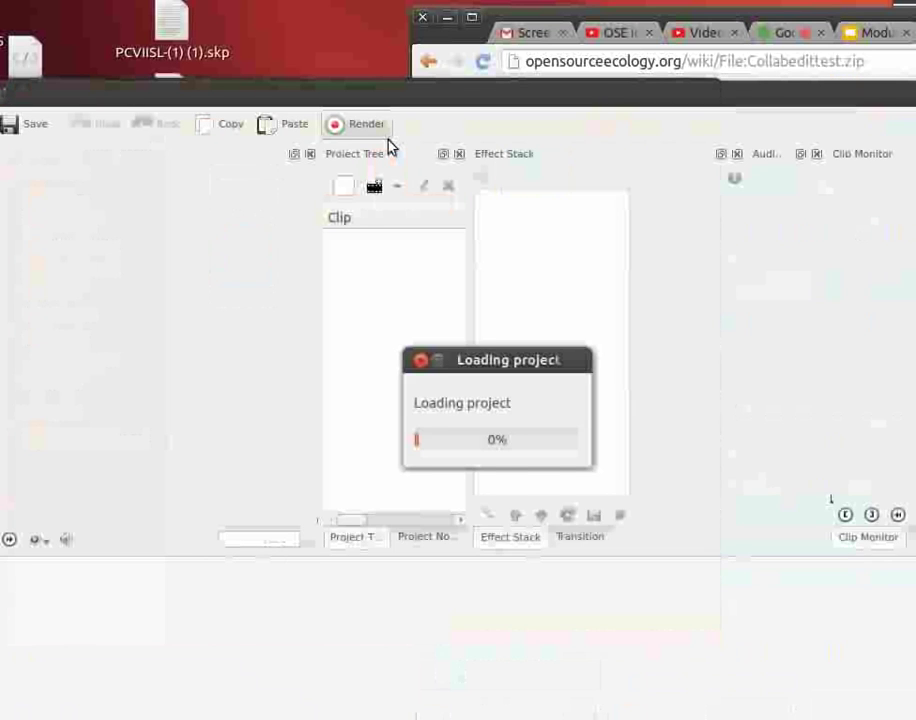
pyautogui.click(546, 617)
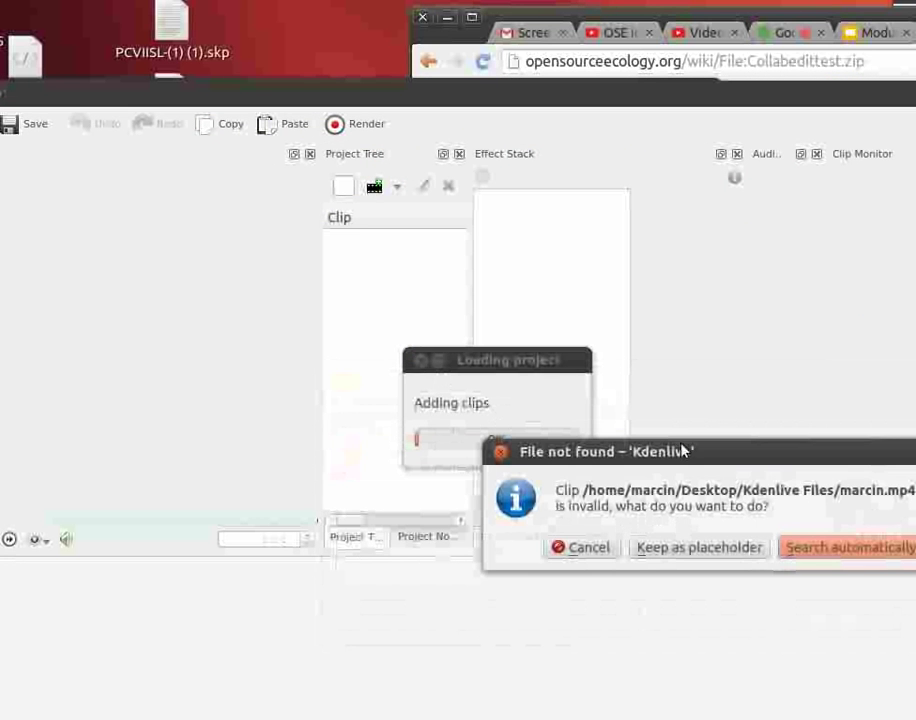
# Keep both missing MP4 video clips as placeholders while the project loads.
pyautogui.moveTo(579, 452); pyautogui.dragTo(418, 421)
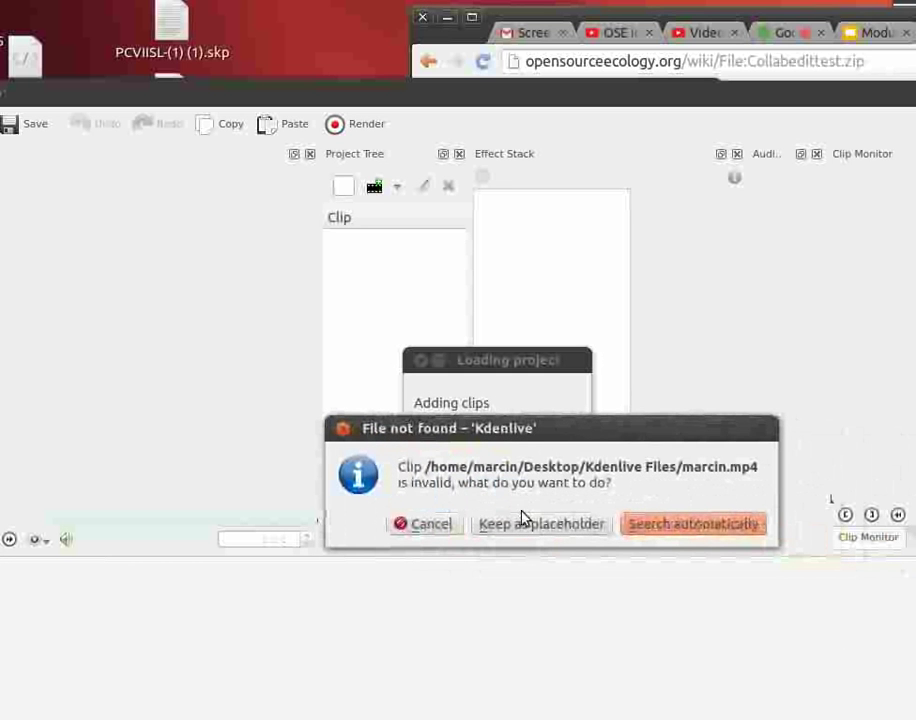
pyautogui.click(567, 537)
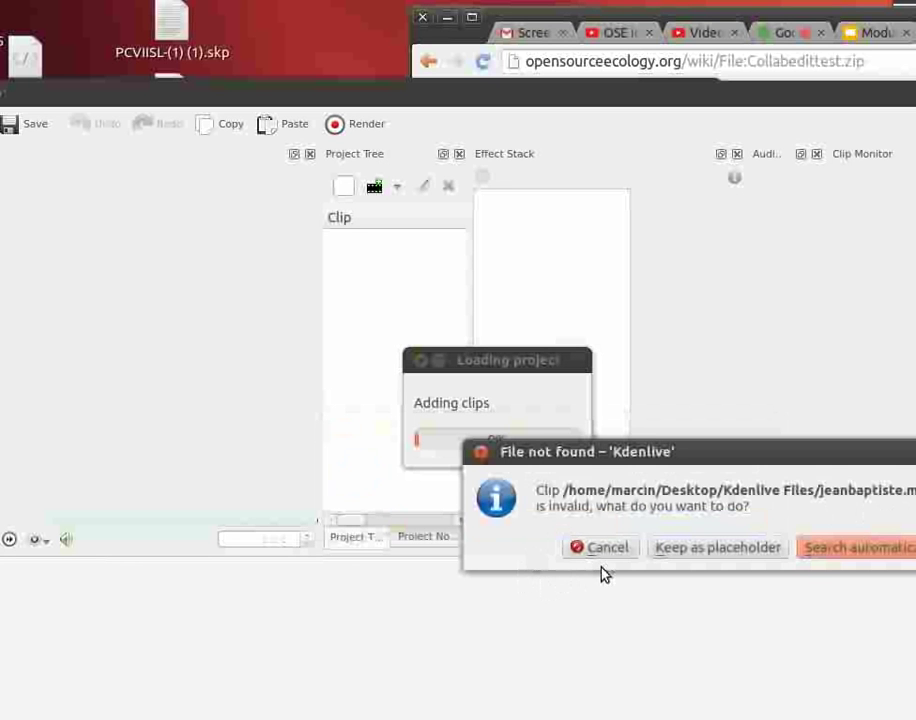
pyautogui.click(703, 550)
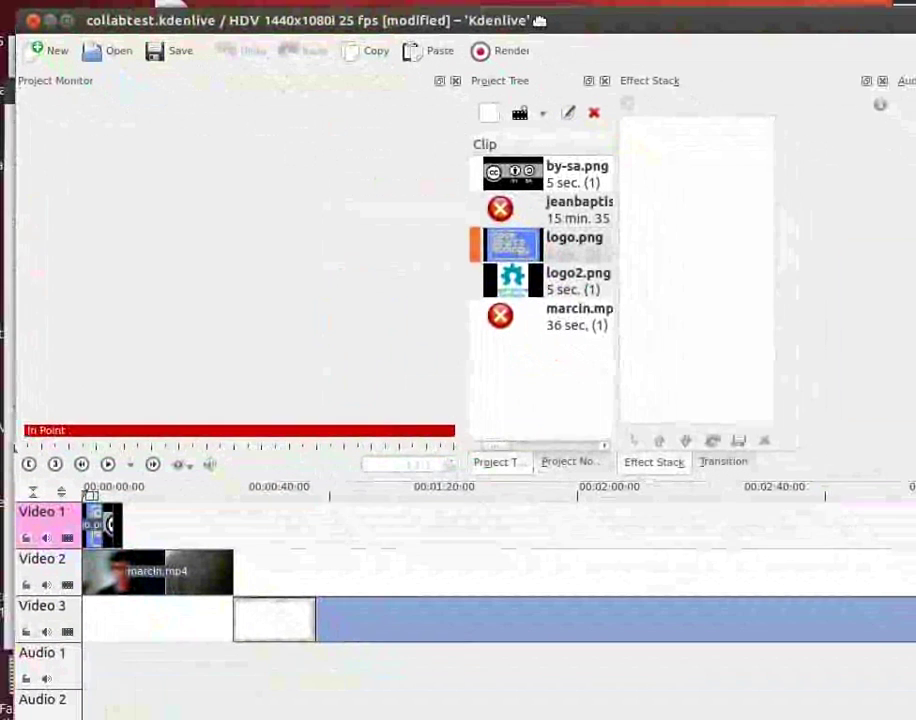
# Examine the two placeholder video clips in the Project Tree alongside the other project media.
pyautogui.click(565, 220)
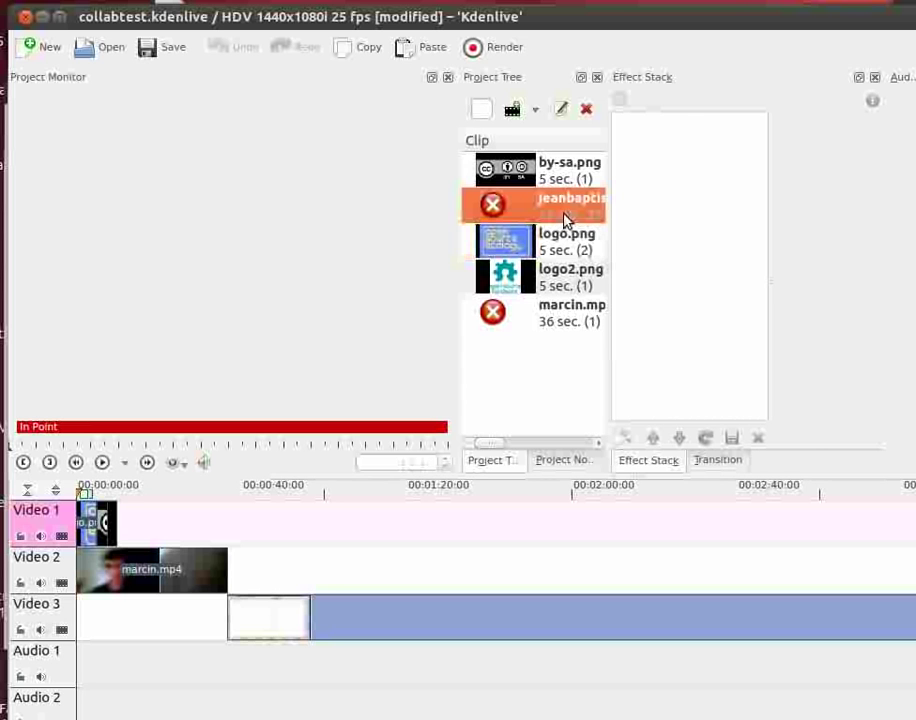
pyautogui.click(565, 316)
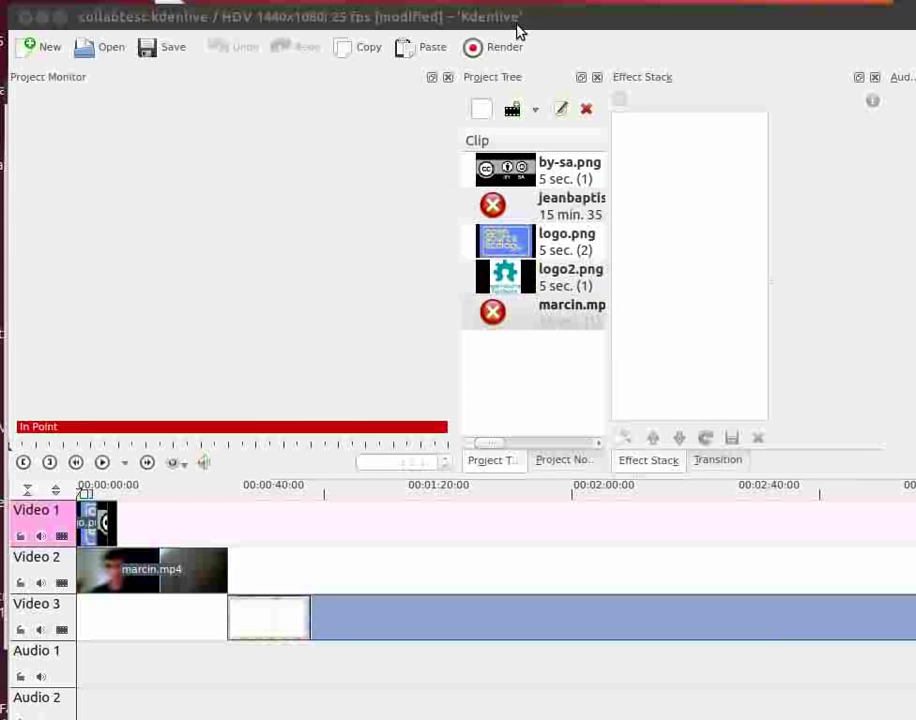
pyautogui.moveTo(554, 35); pyautogui.dragTo(650, 32)
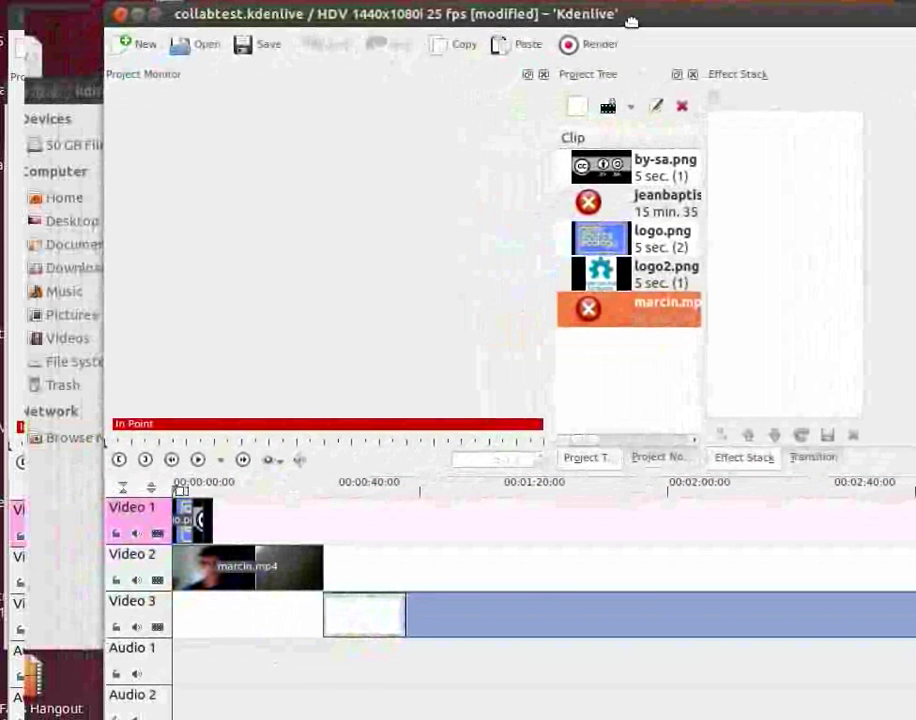
pyautogui.moveTo(82, 92)
pyautogui.mouseDown()
pyautogui.moveTo(87, 157)
pyautogui.moveTo(87, 103)
pyautogui.mouseUp()
pyautogui.click(740, 51)
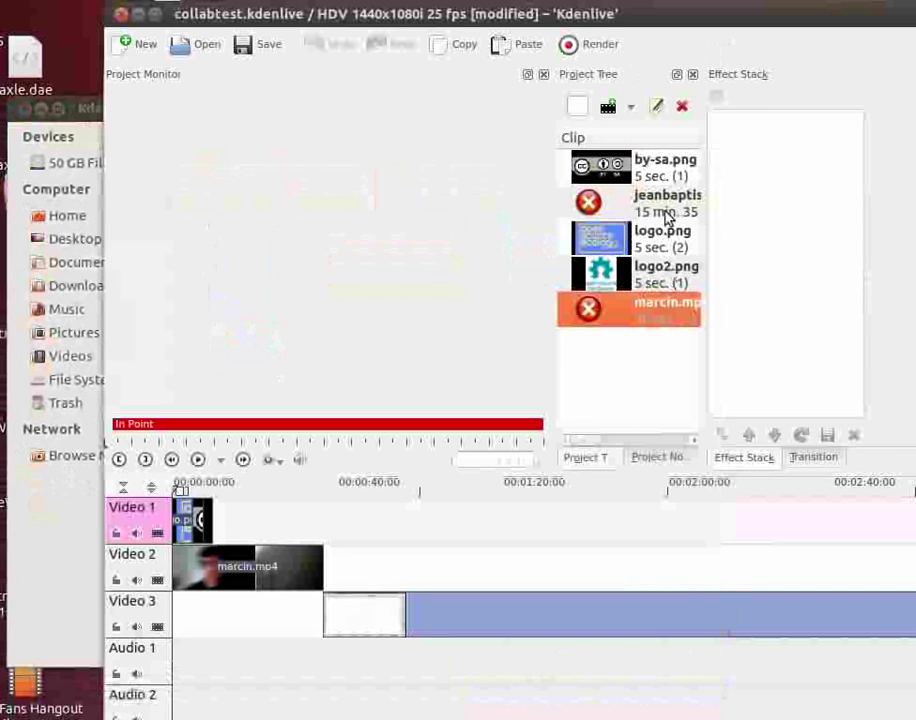
pyautogui.click(671, 208)
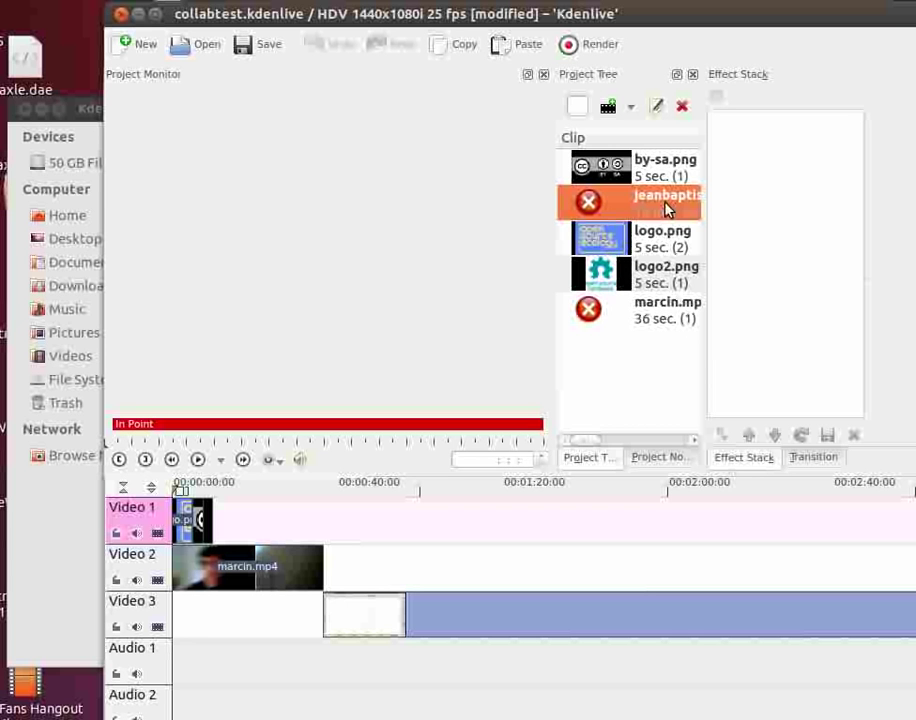
# Uncover the source videos on the desktop and review the contents of the Kdenlive Files (2) folder beside the project.
pyautogui.moveTo(72, 116); pyautogui.dragTo(52, 119)
pyautogui.moveTo(188, 122); pyautogui.dragTo(413, 477)
pyautogui.click(258, 20)
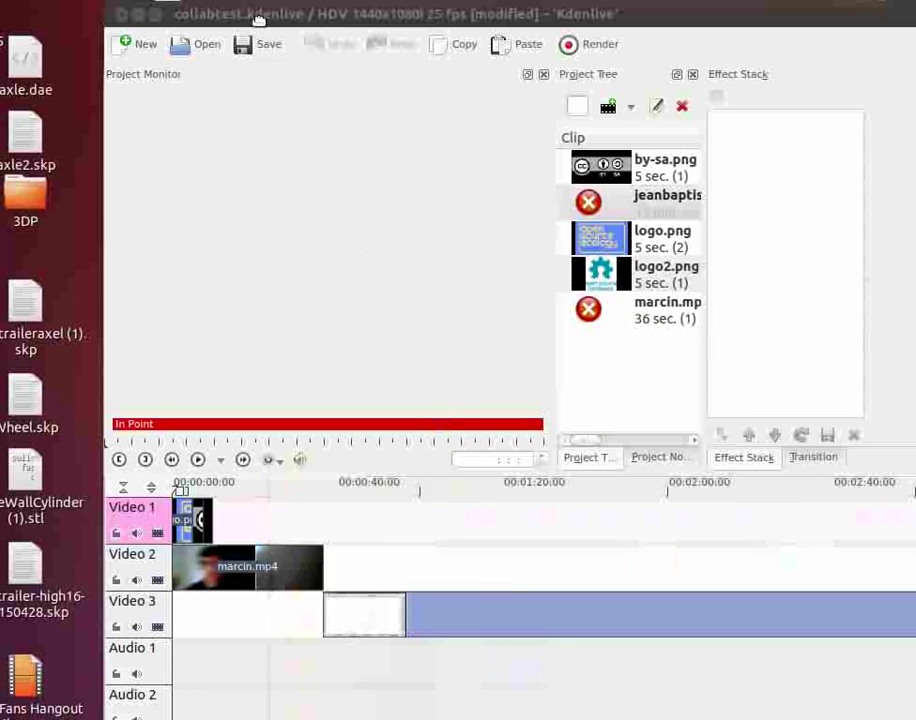
pyautogui.moveTo(258, 20); pyautogui.dragTo(689, 89)
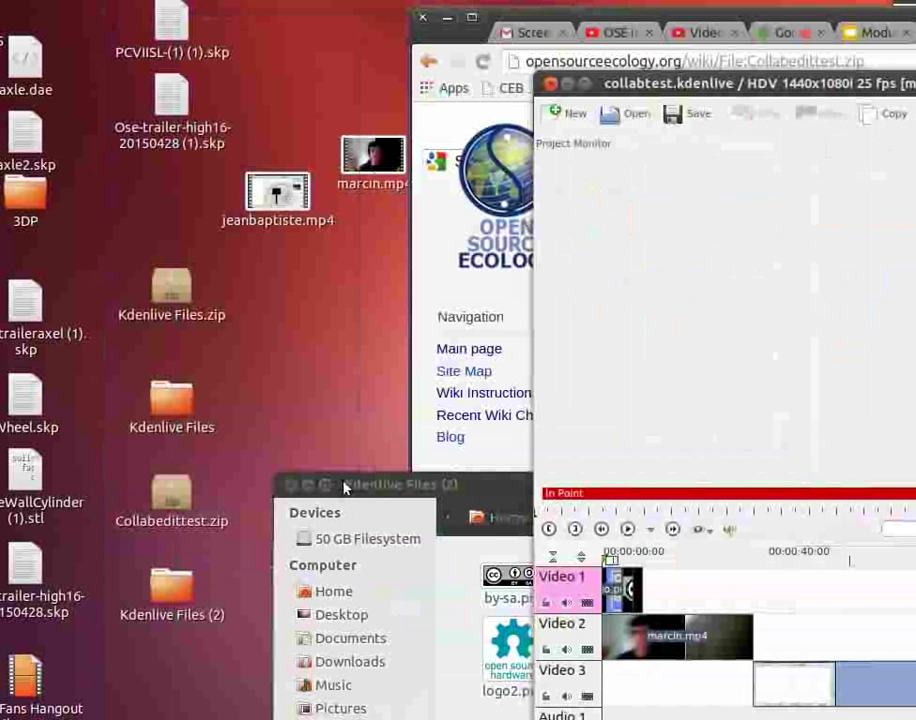
pyautogui.moveTo(370, 491); pyautogui.dragTo(30, 462)
pyautogui.moveTo(668, 83); pyautogui.dragTo(651, 17)
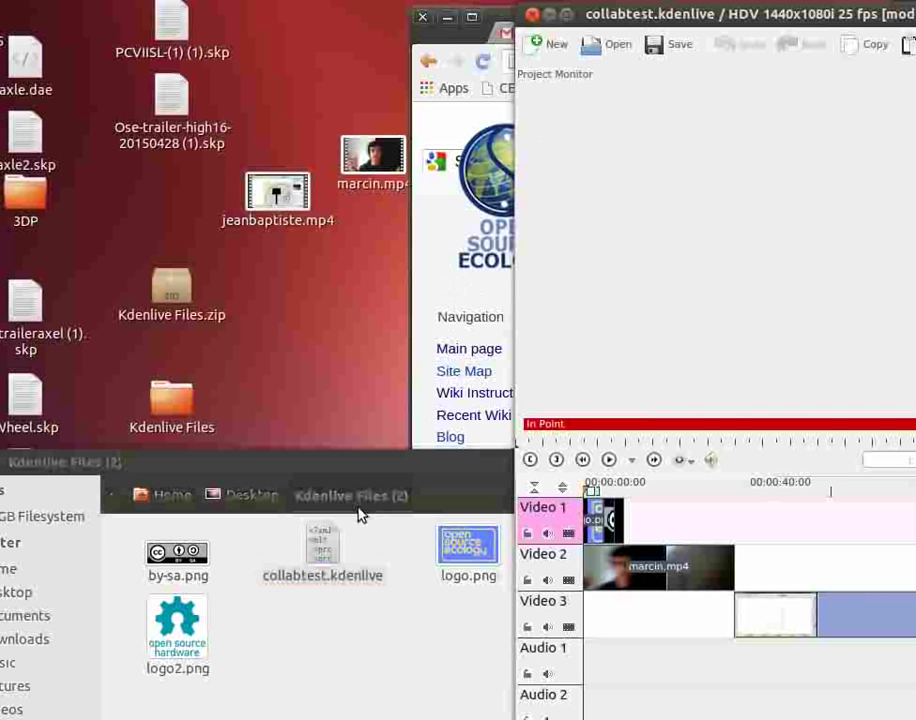
pyautogui.click(370, 470)
pyautogui.moveTo(370, 470); pyautogui.dragTo(461, 72)
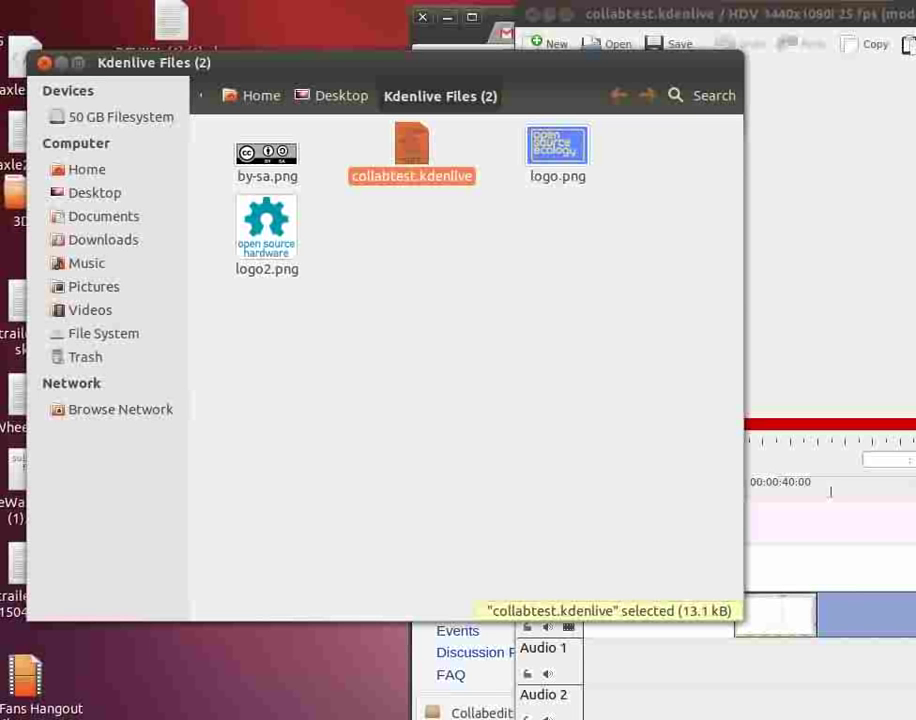
# Switch to Chrome, search Google for "kdenlive for windows" and open the "Downloading and installing kdenlive" page.
pyautogui.moveTo(915, 15); pyautogui.dragTo(573, 10)
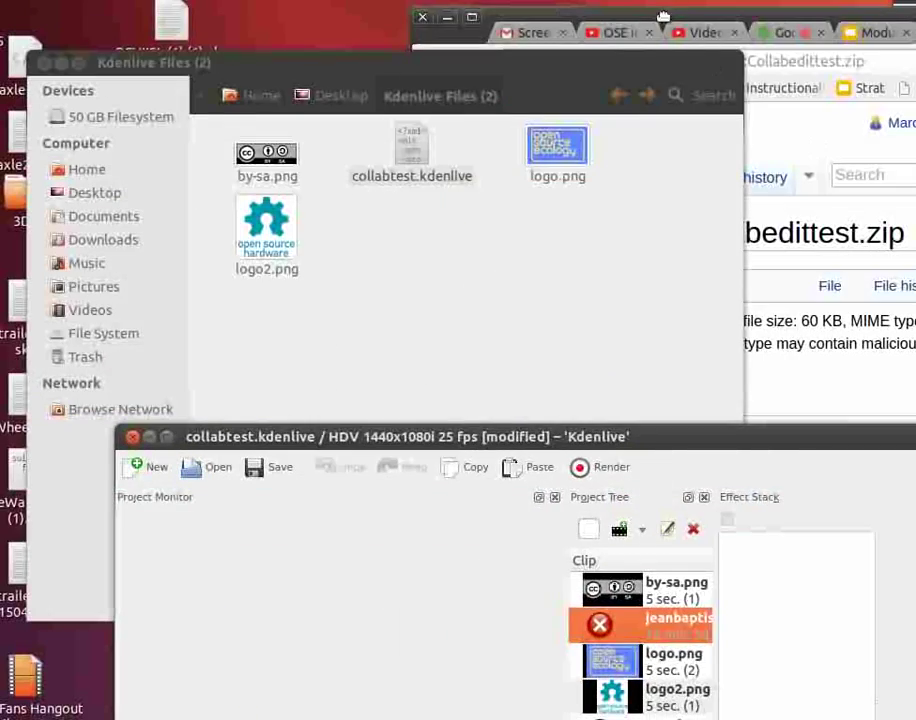
pyautogui.moveTo(662, 17); pyautogui.dragTo(258, 17)
pyautogui.hotkey('ctrl', 't')
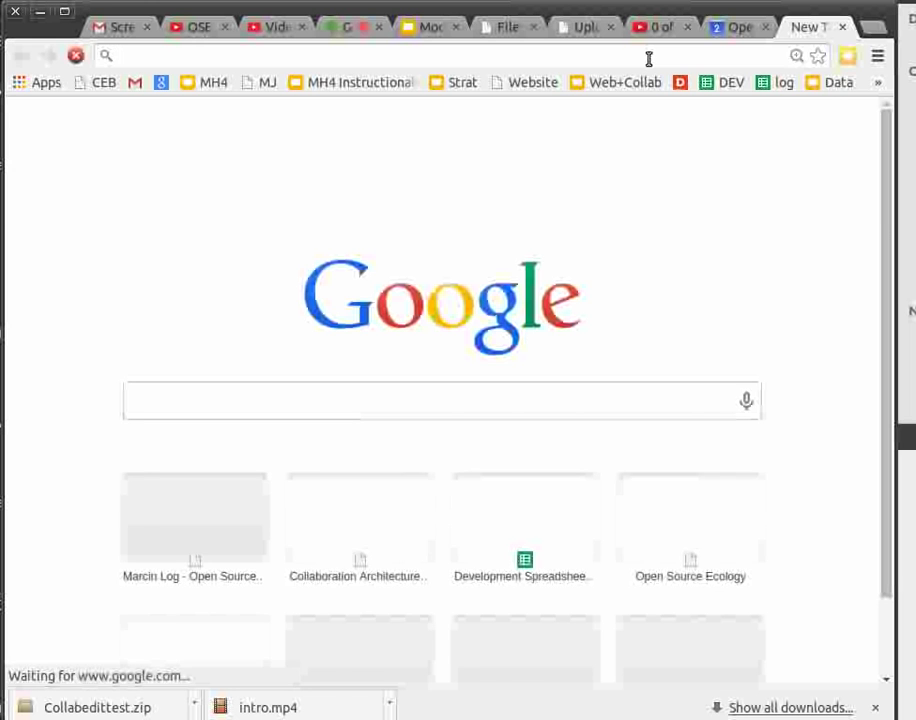
pyautogui.write('kkdenlive ')
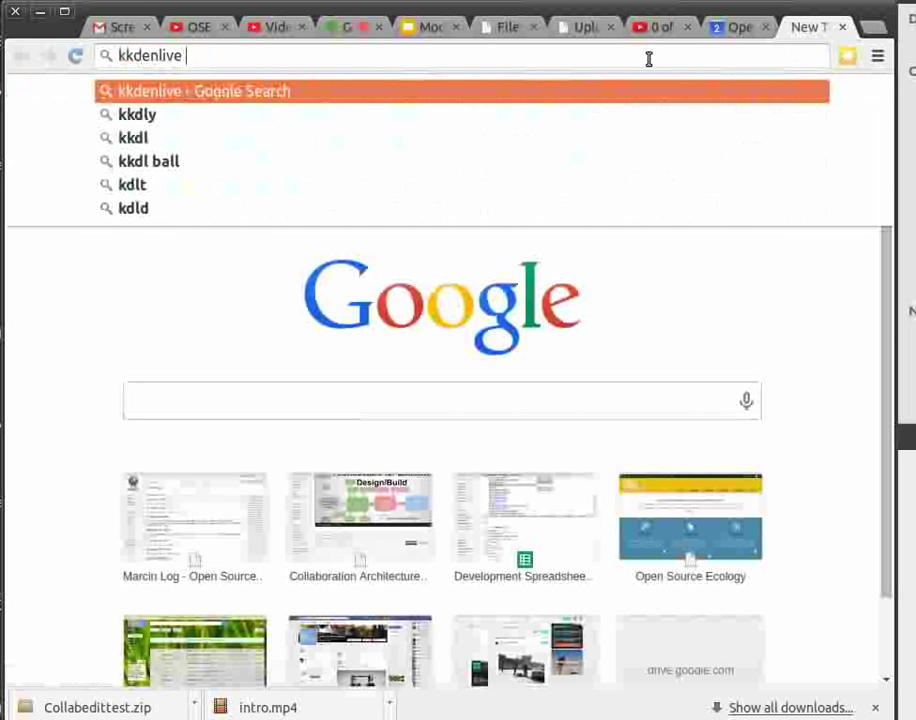
pyautogui.write('for windows')
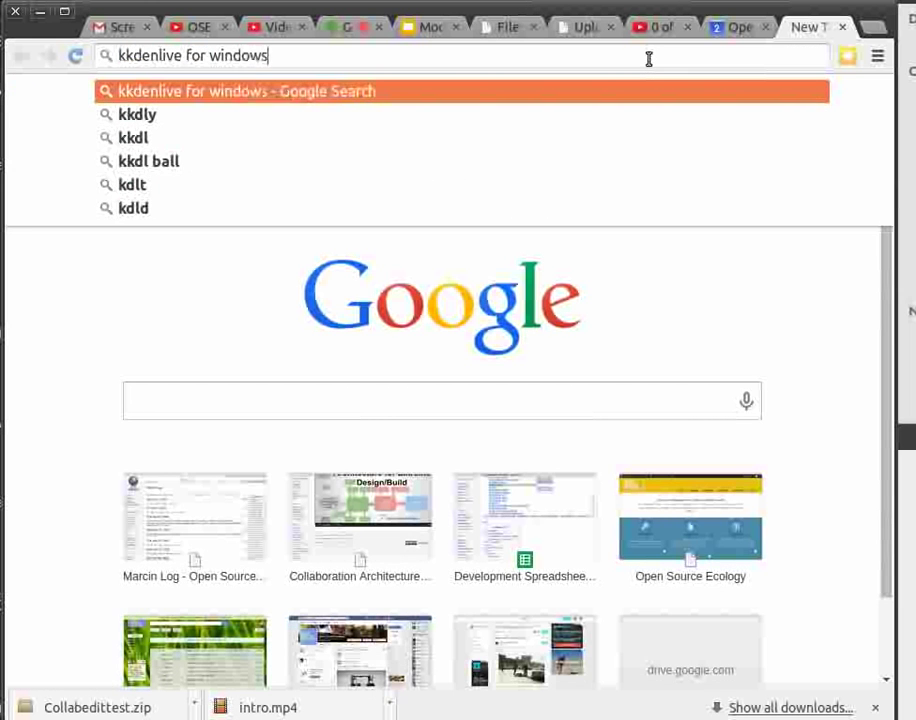
pyautogui.press('Return')
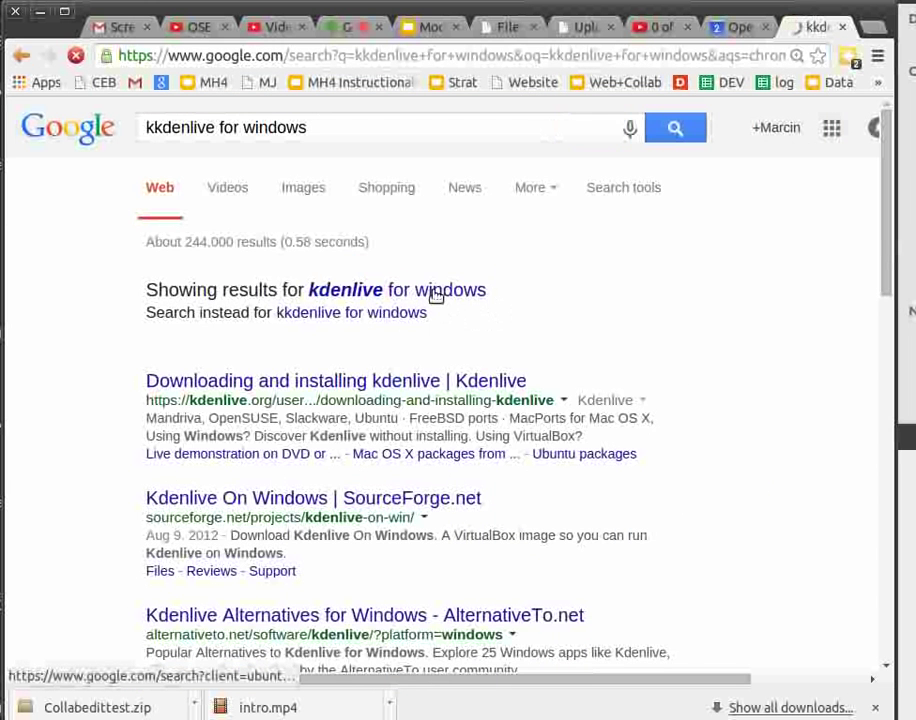
pyautogui.click(436, 292)
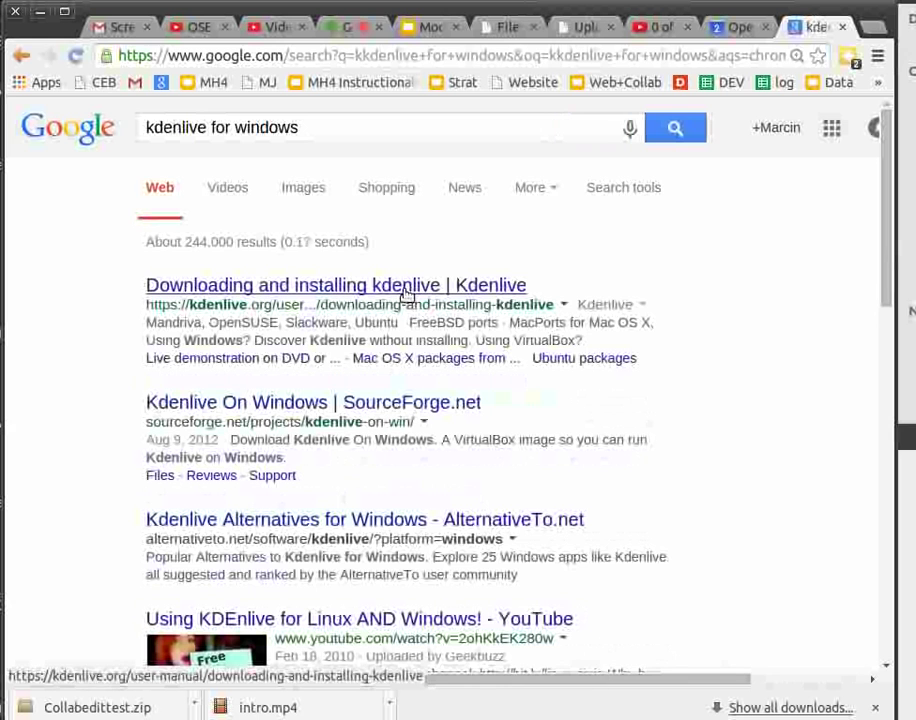
pyautogui.click(405, 295)
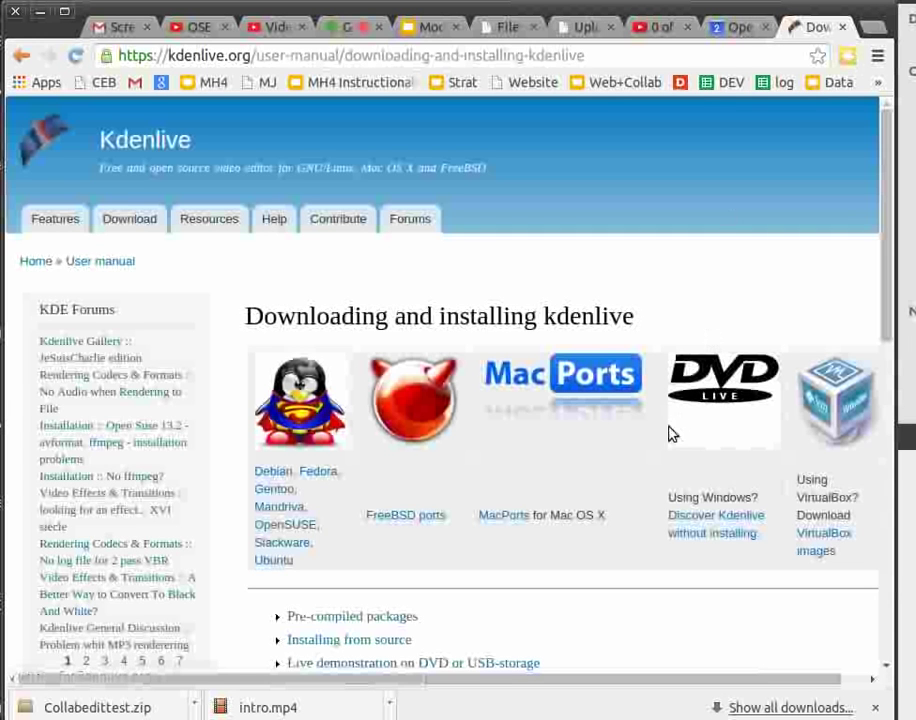
# Examine the Kdenlive installation page for its Windows and VirtualBox options and the package links below them.
pyautogui.scroll(-3, 680, 418)
pyautogui.scroll(3, 681, 418)
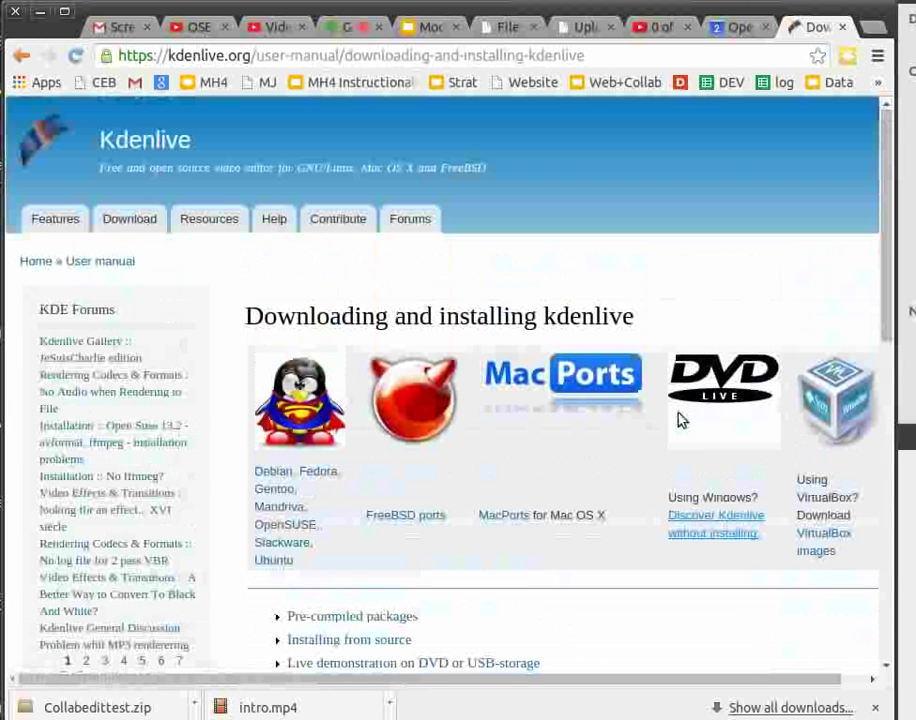
pyautogui.scroll(-5, 679, 427)
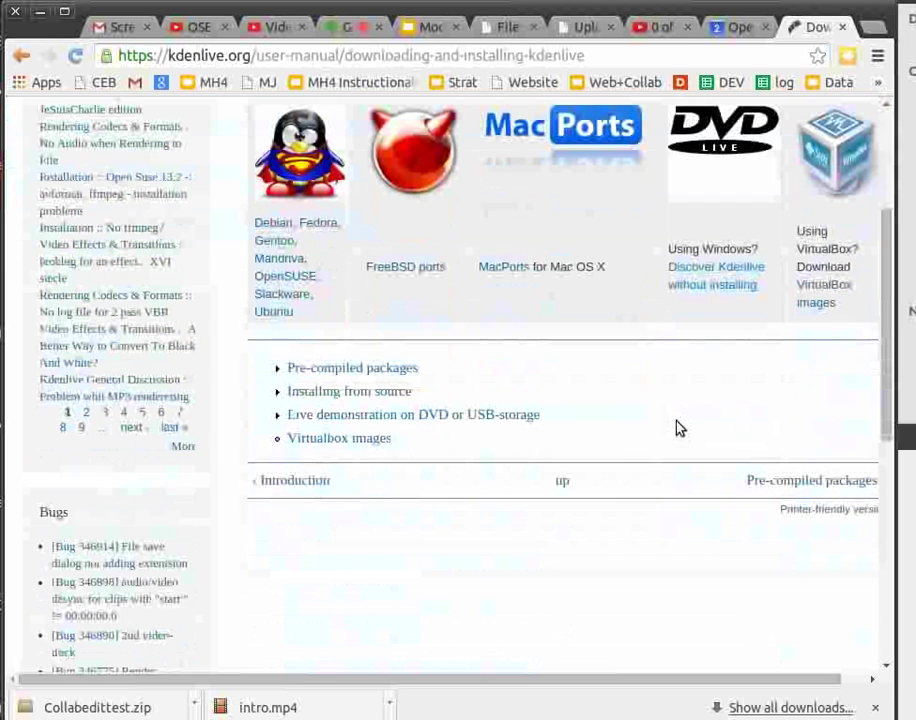
pyautogui.scroll(5, 423, 490)
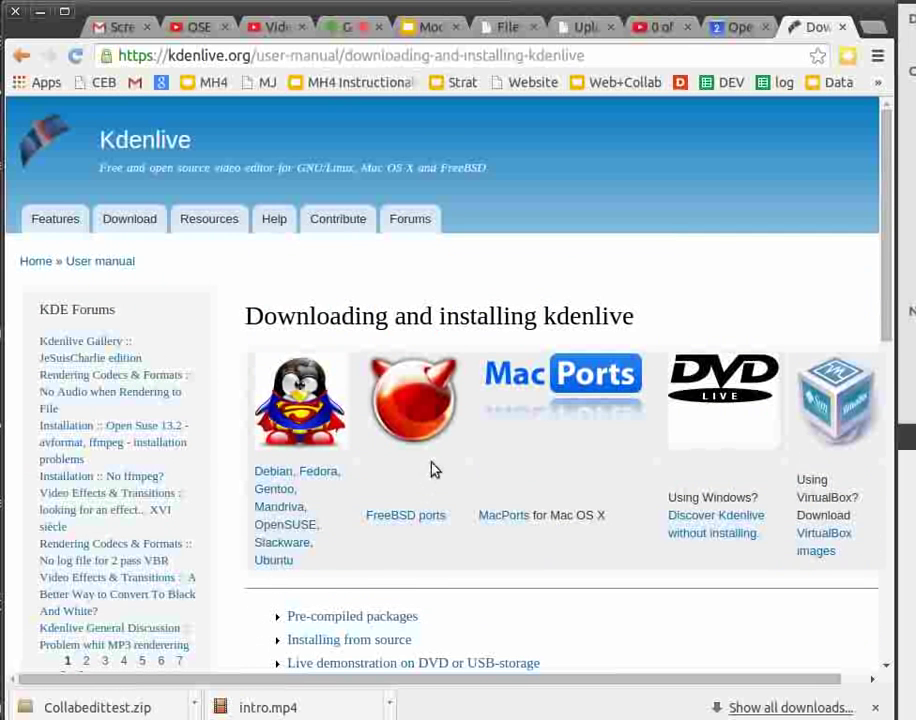
pyautogui.scroll(-2, 430, 469)
pyautogui.scroll(-2, 433, 469)
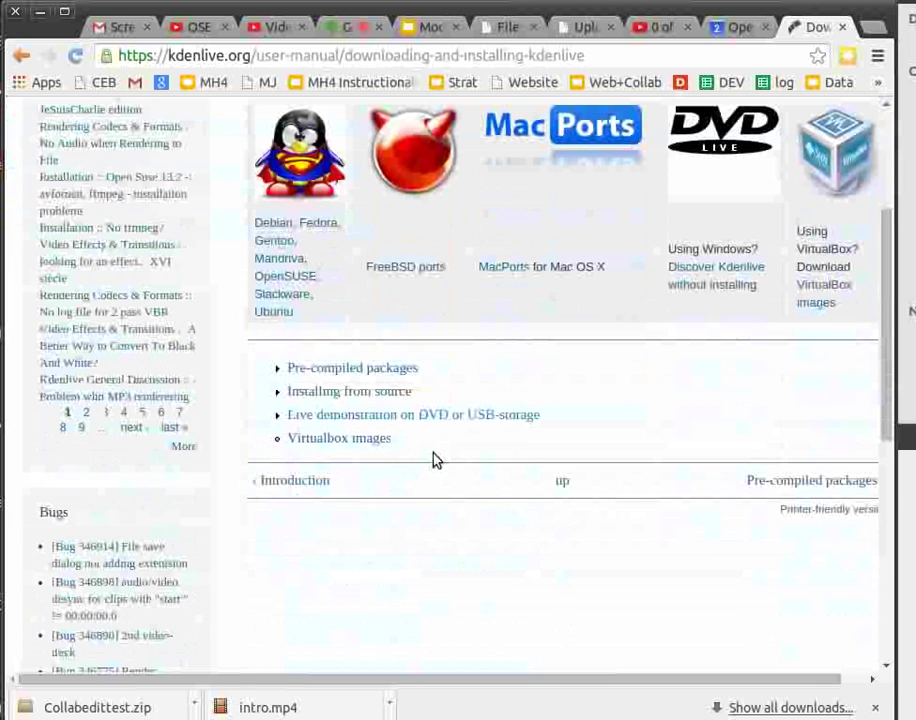
pyautogui.scroll(4, 452, 517)
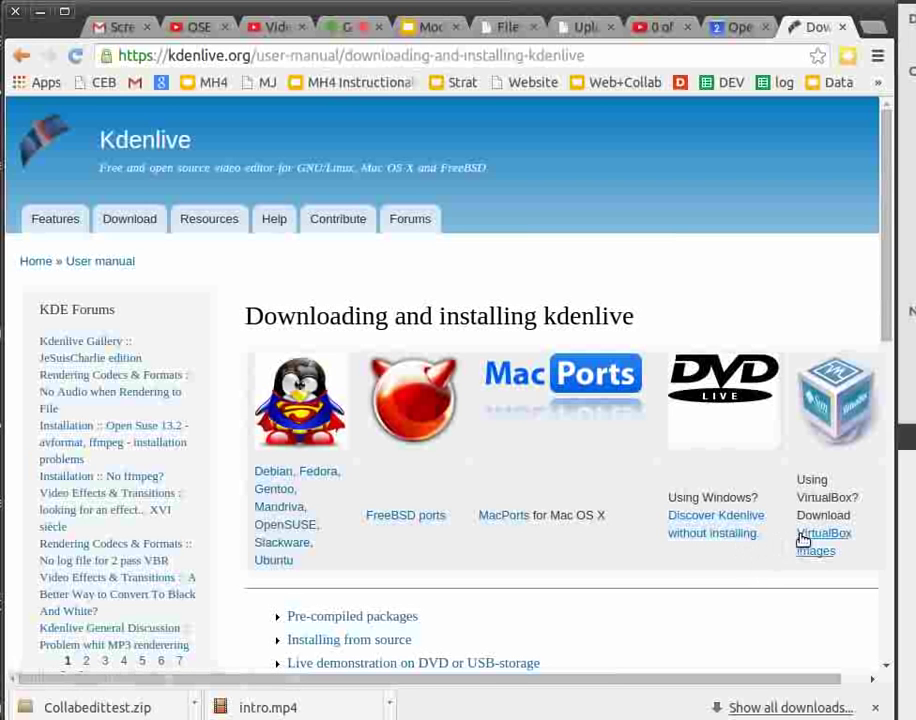
pyautogui.hscroll(1, 786, 524)
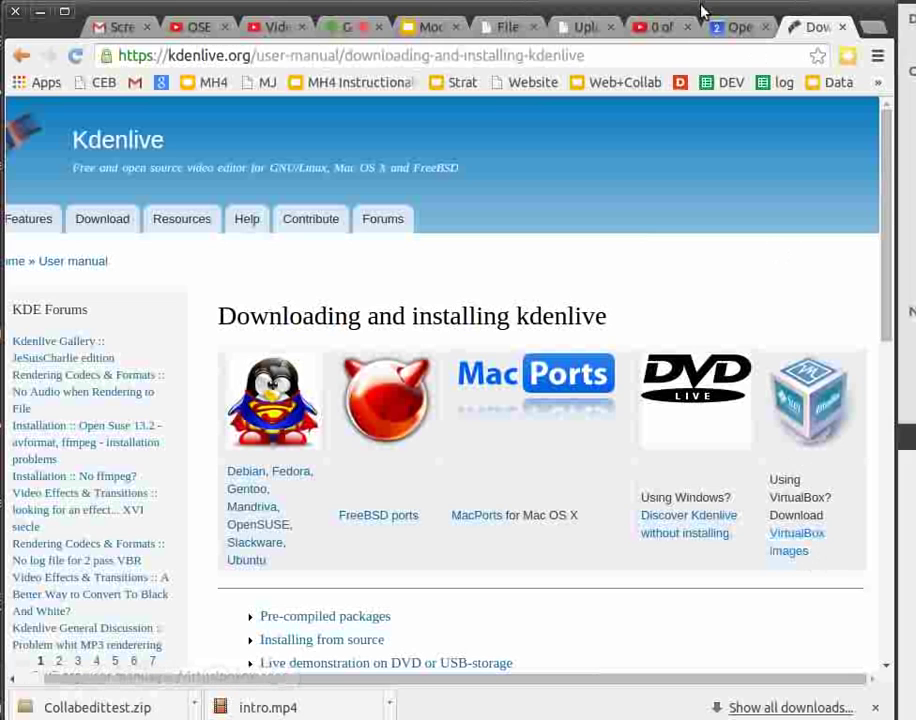
# Move the Chrome, Kdenlive and Kdenlive Files (2) windows aside to uncover the MP4 clips, zip archives and project folders on the desktop.
pyautogui.moveTo(702, 12); pyautogui.dragTo(905, 240)
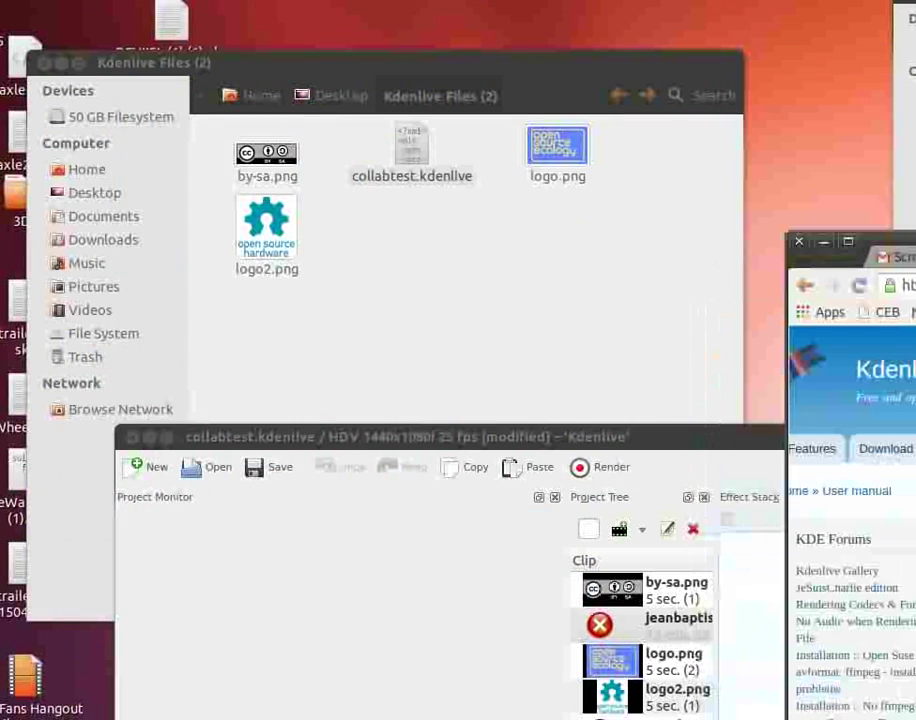
pyautogui.moveTo(480, 437); pyautogui.dragTo(367, 35)
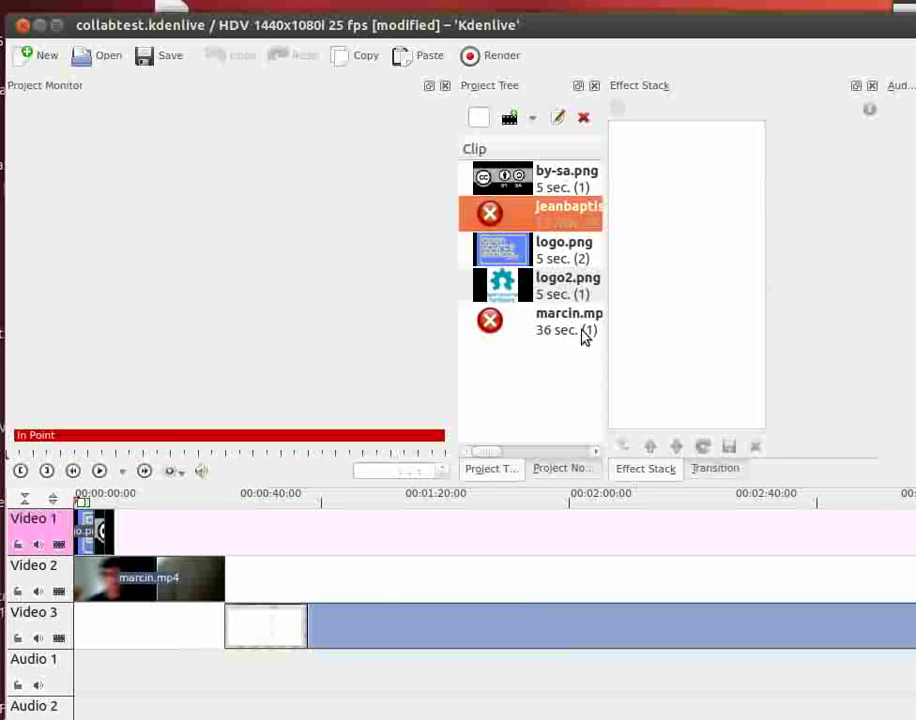
pyautogui.moveTo(442, 24); pyautogui.dragTo(692, 23)
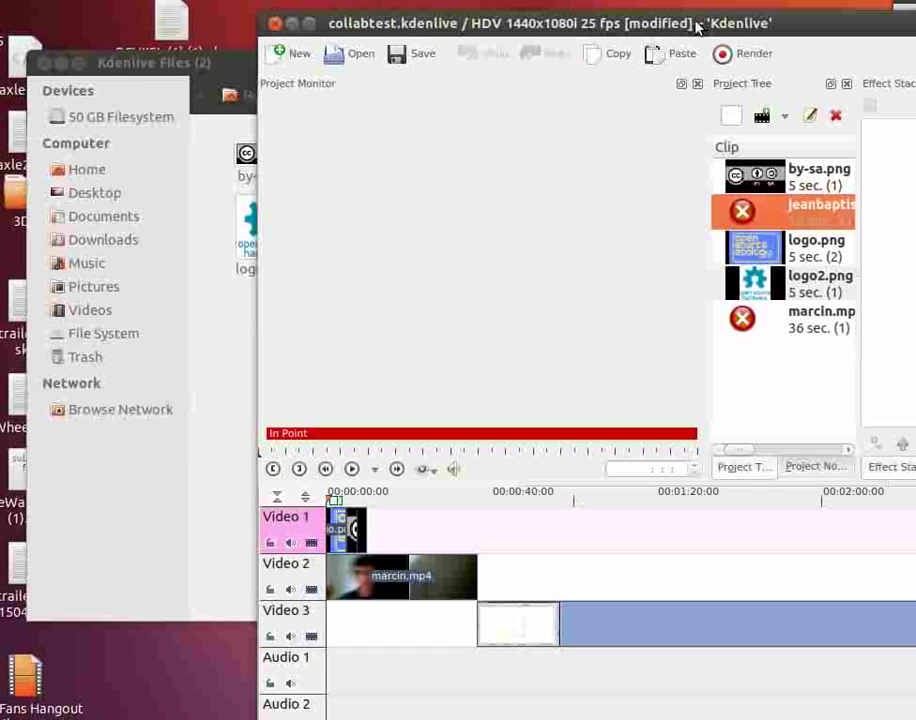
pyautogui.moveTo(170, 63); pyautogui.dragTo(295, 489)
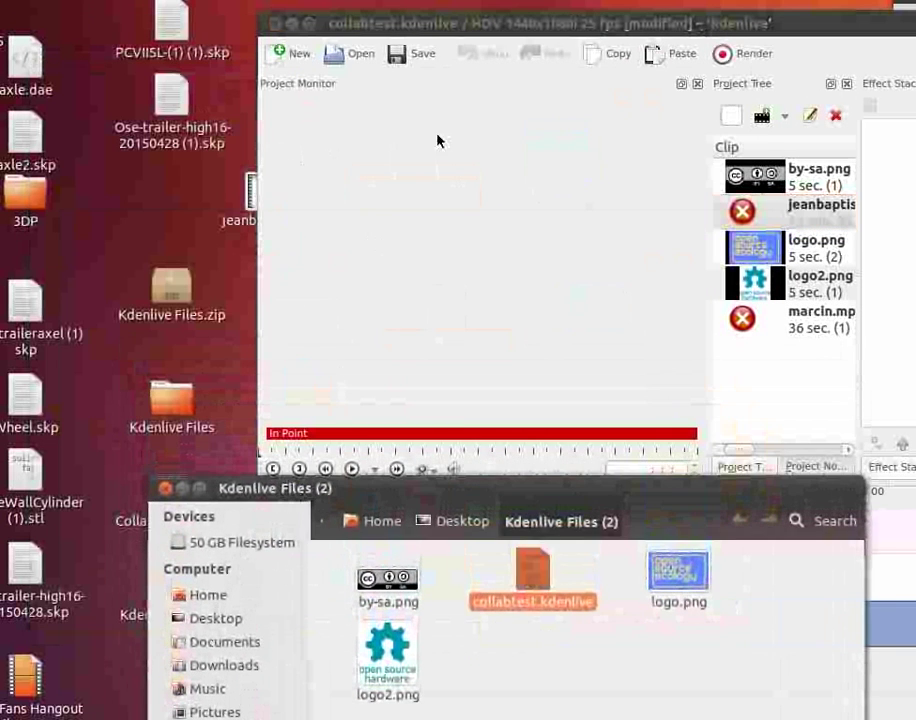
pyautogui.moveTo(425, 22); pyautogui.dragTo(627, 57)
pyautogui.moveTo(352, 492); pyautogui.dragTo(343, 592)
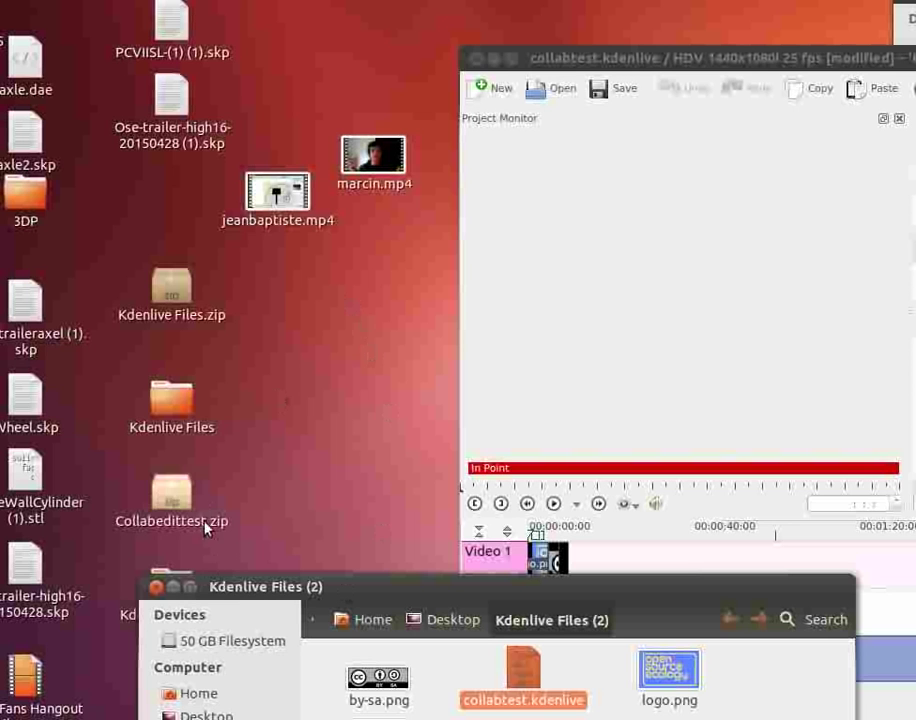
pyautogui.moveTo(245, 595); pyautogui.dragTo(236, 702)
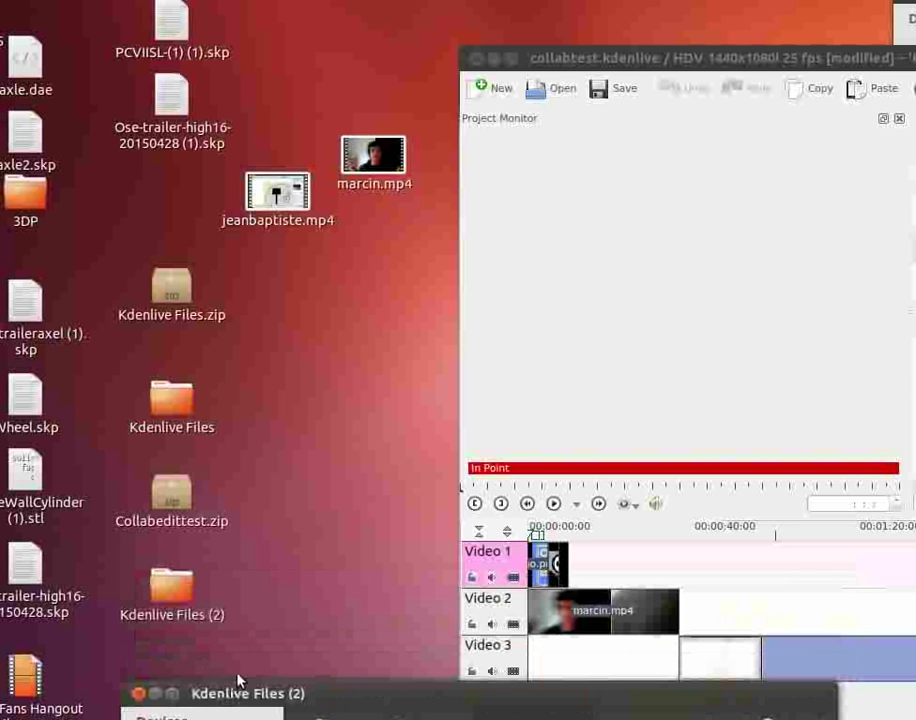
# Open the Kdenlive Files folder from the desktop and arrange it with the Kdenlive window to compare its files with the Project Tree.
pyautogui.doubleClick(174, 398)
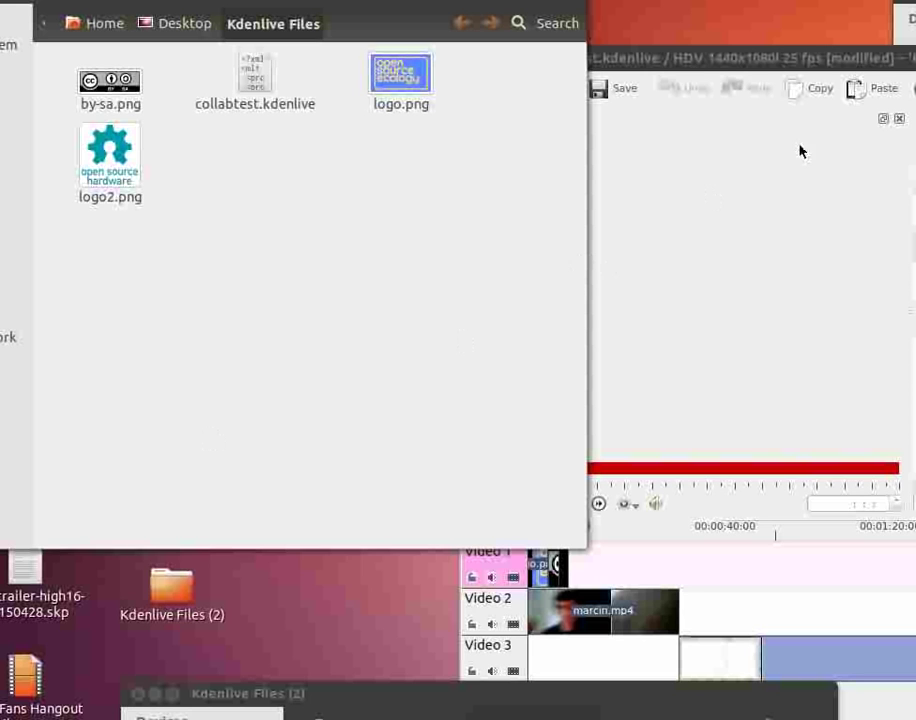
pyautogui.moveTo(912, 58); pyautogui.dragTo(605, 190)
pyautogui.moveTo(342, 30); pyautogui.dragTo(495, 16)
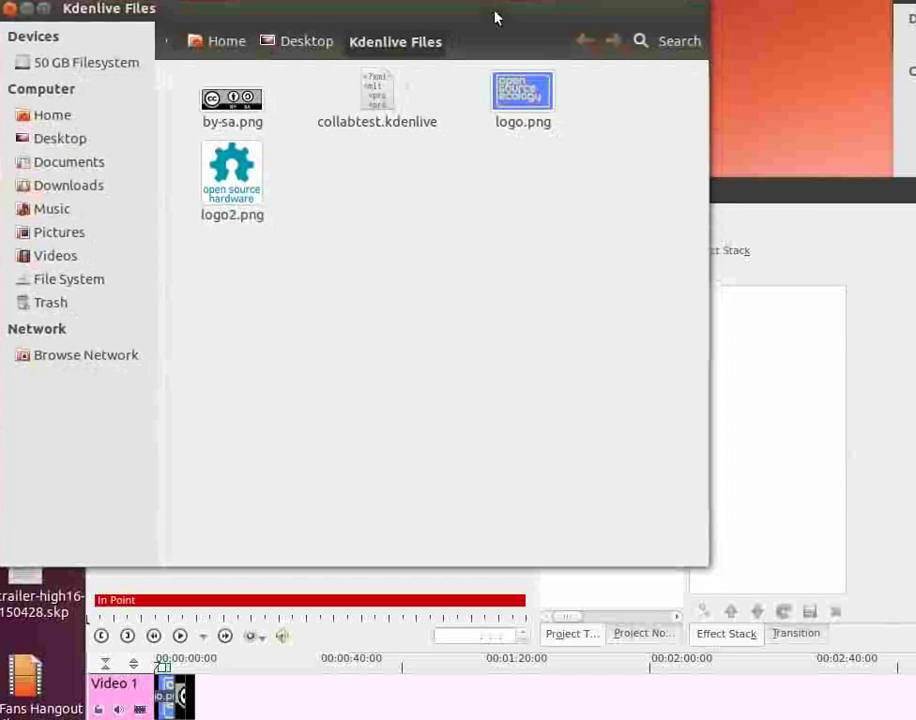
pyautogui.moveTo(788, 189); pyautogui.dragTo(800, 145)
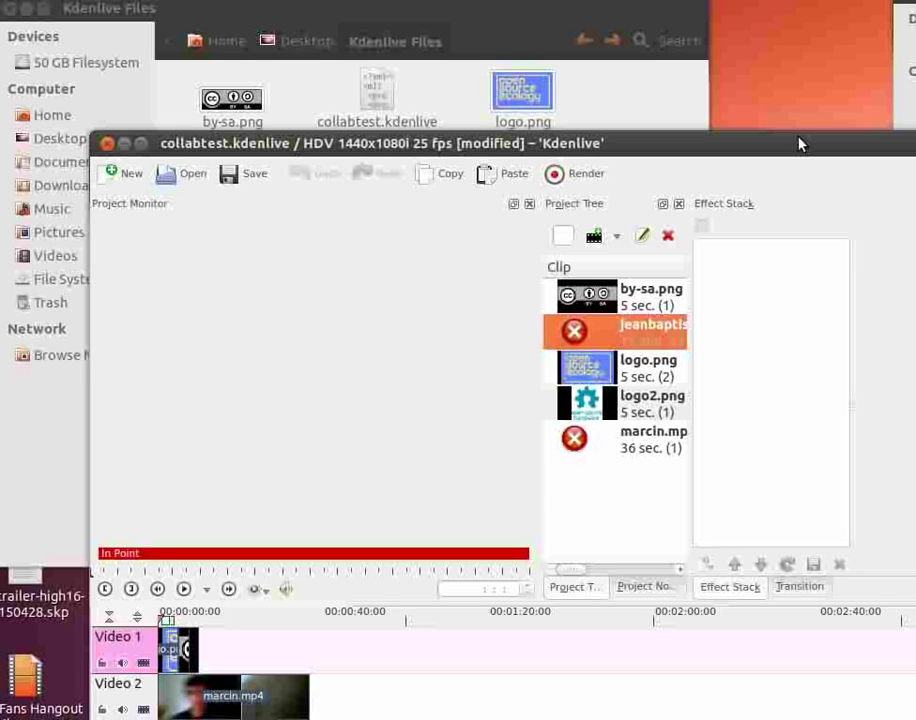
# Reposition the Kdenlive window over the folder to review the project's clips and timeline tracks.
pyautogui.moveTo(800, 145); pyautogui.dragTo(845, 349)
pyautogui.moveTo(819, 241); pyautogui.dragTo(738, 22)
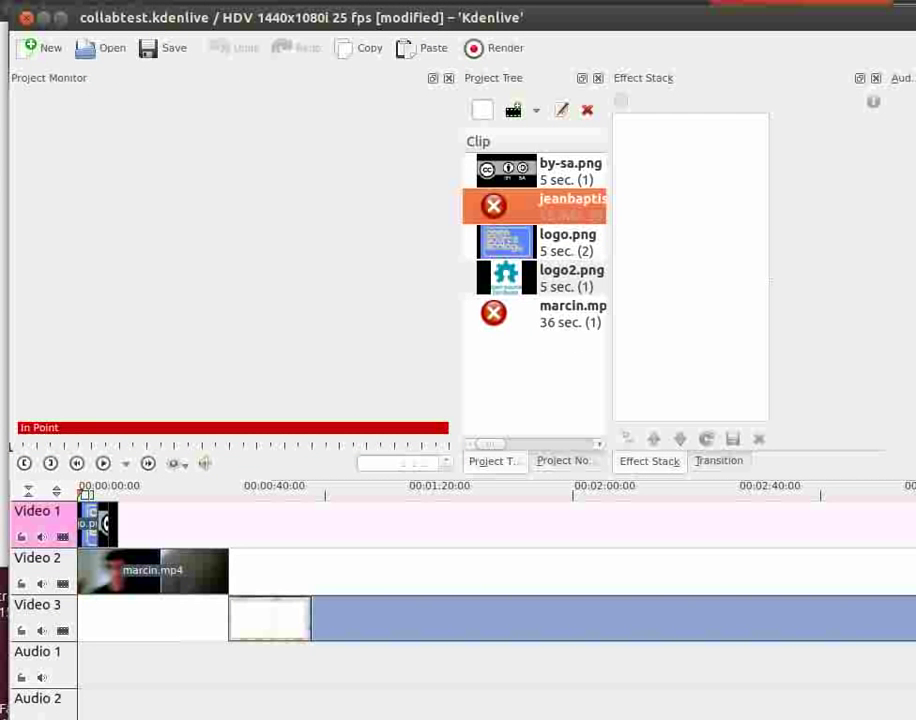
pyautogui.moveTo(660, 14); pyautogui.dragTo(840, 66)
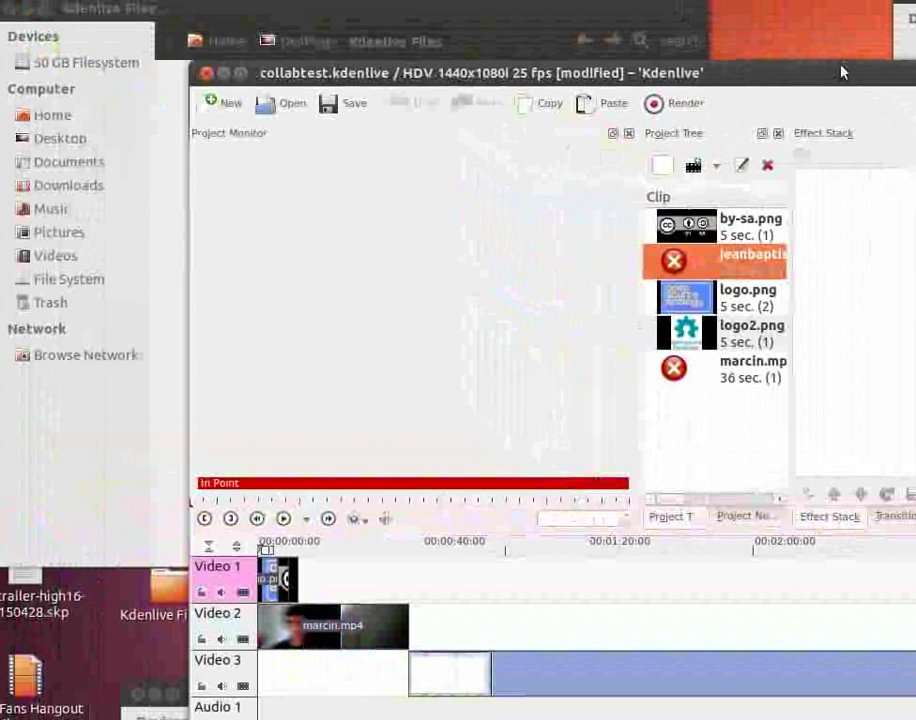
pyautogui.moveTo(742, 76); pyautogui.dragTo(731, 70)
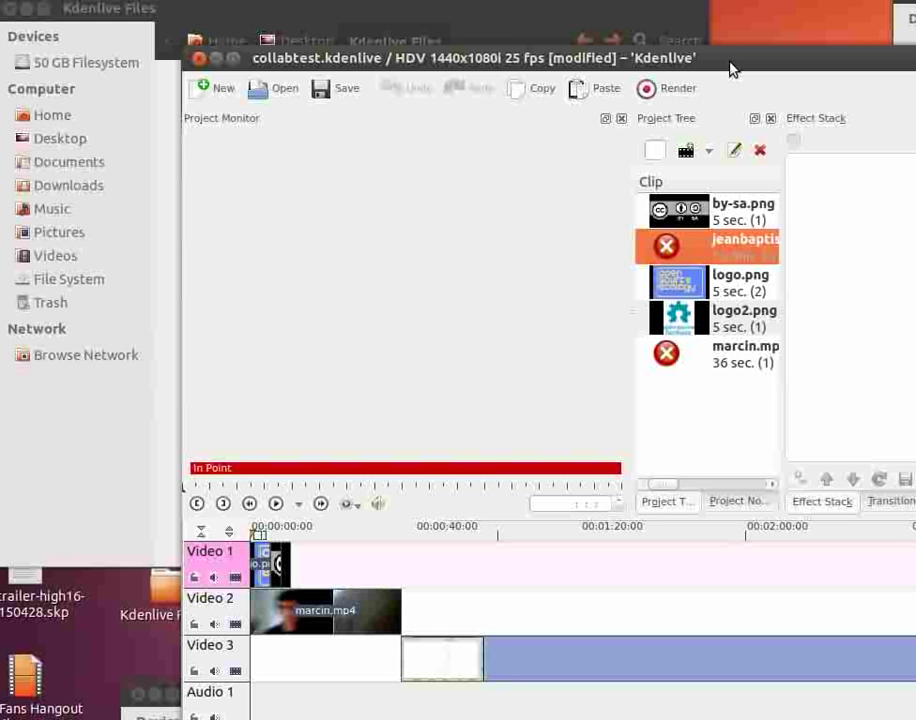
pyautogui.moveTo(731, 70); pyautogui.dragTo(582, 38)
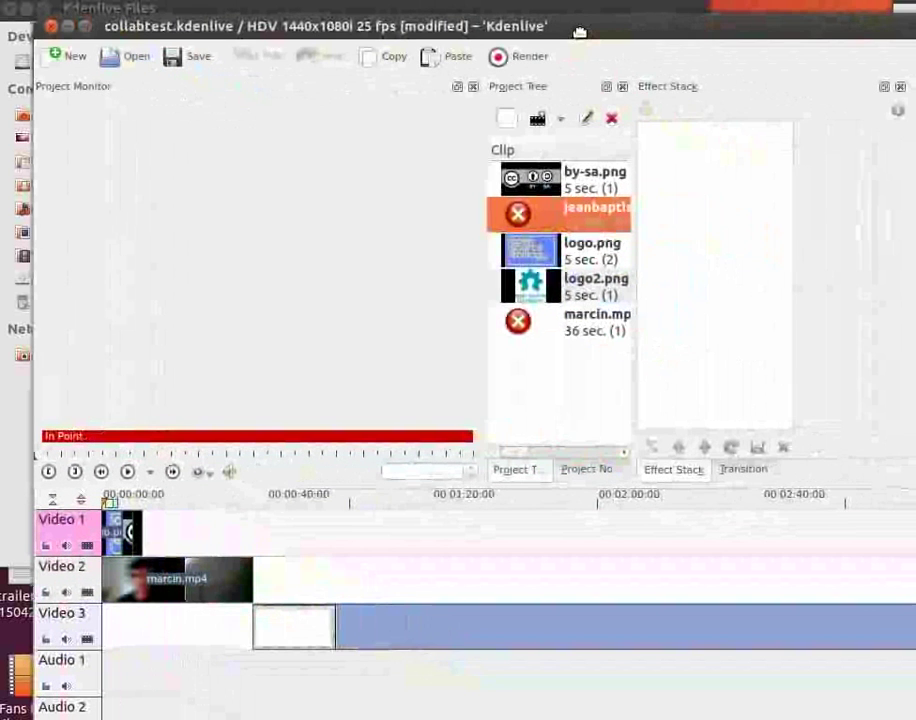
# Switch back to Chrome, passing over the Trash window, and close the "Downloading and installing kdenlive" page.
pyautogui.moveTo(905, 326); pyautogui.dragTo(594, 407)
pyautogui.moveTo(564, 88); pyautogui.dragTo(562, 60)
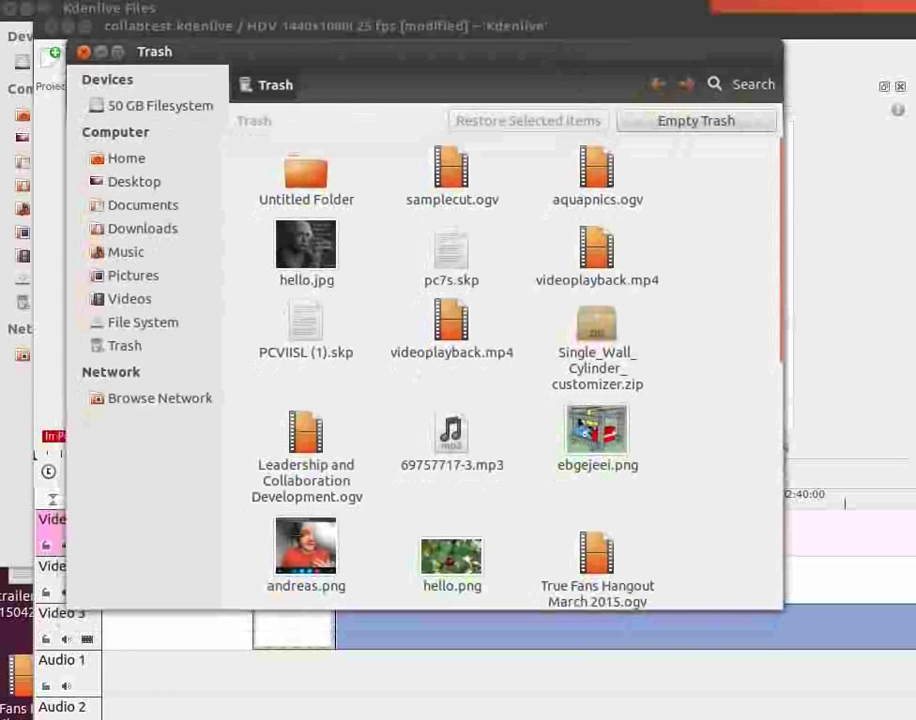
pyautogui.moveTo(915, 190); pyautogui.dragTo(640, 22)
pyautogui.moveTo(783, 25); pyautogui.dragTo(762, 30)
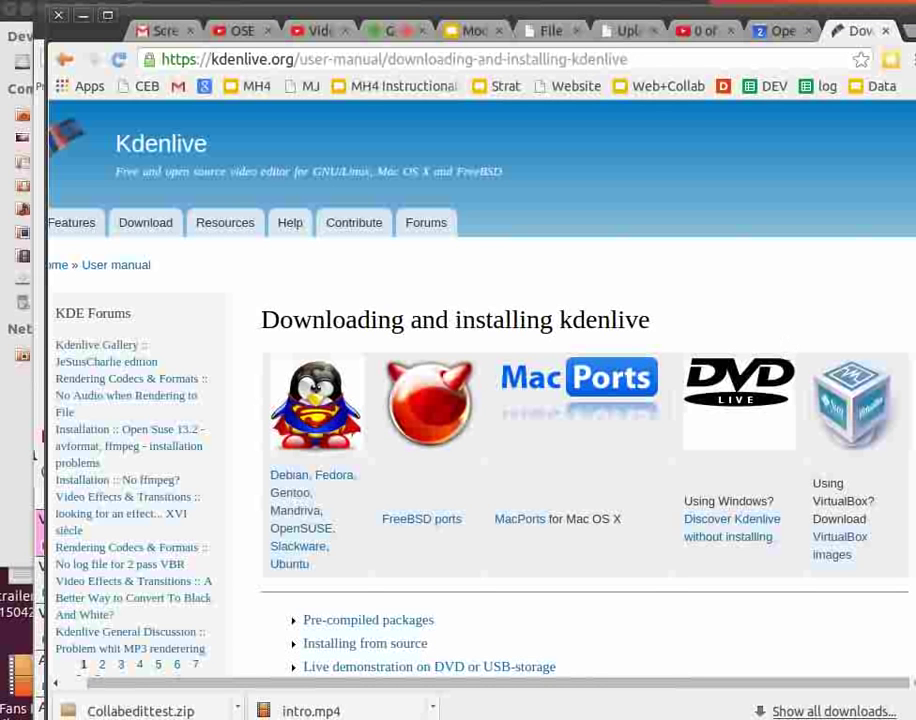
pyautogui.click(884, 38)
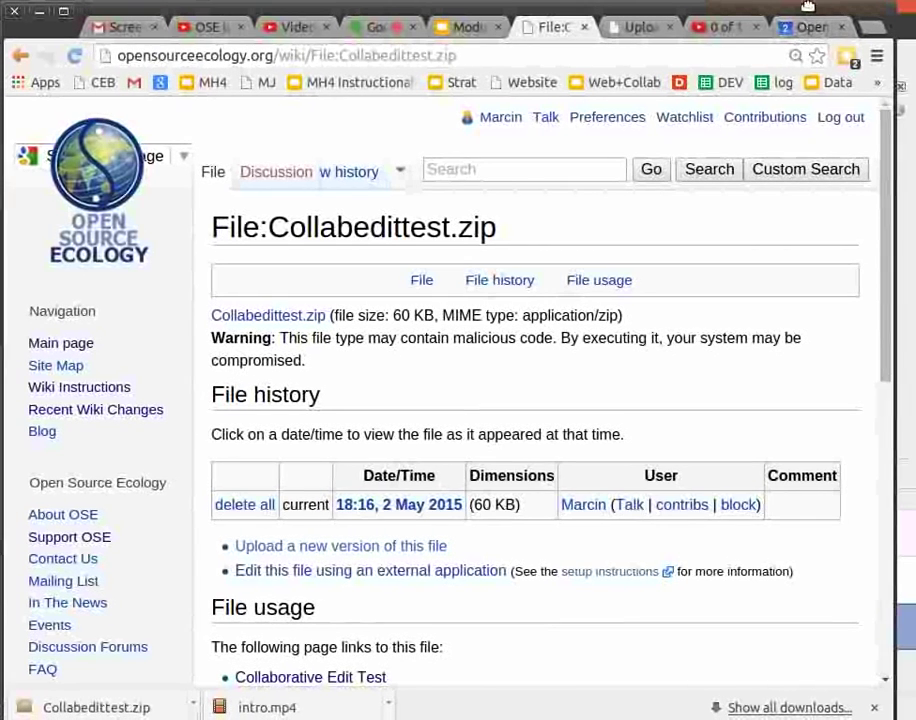
# Look over the Apr 26 – May 2, 2015 week in Google Calendar and close the calendar page.
pyautogui.click(805, 28)
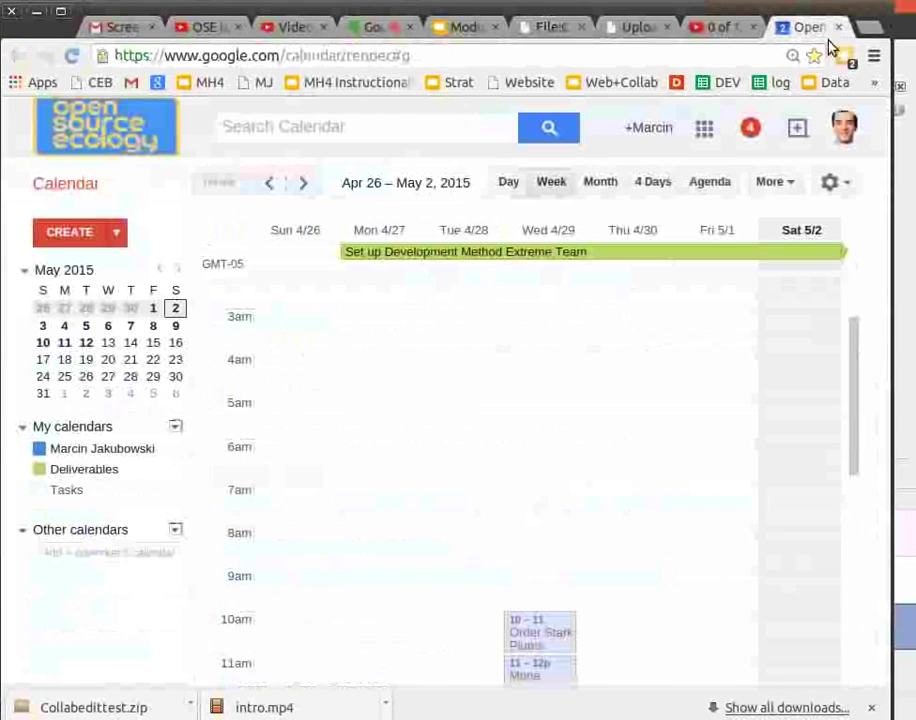
pyautogui.scroll(-8, 712, 382)
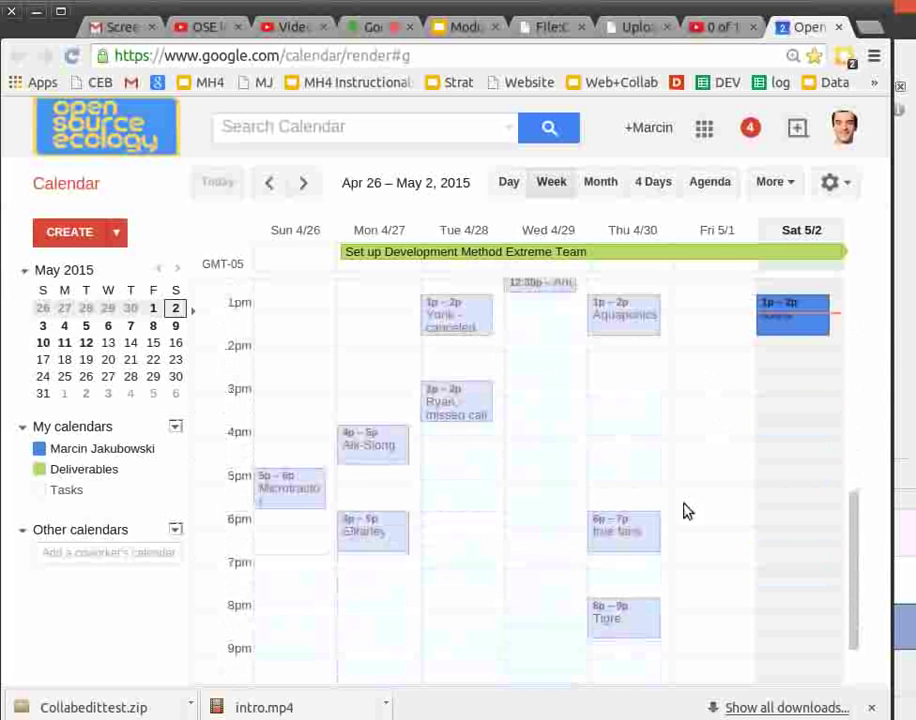
pyautogui.scroll(5, 690, 485)
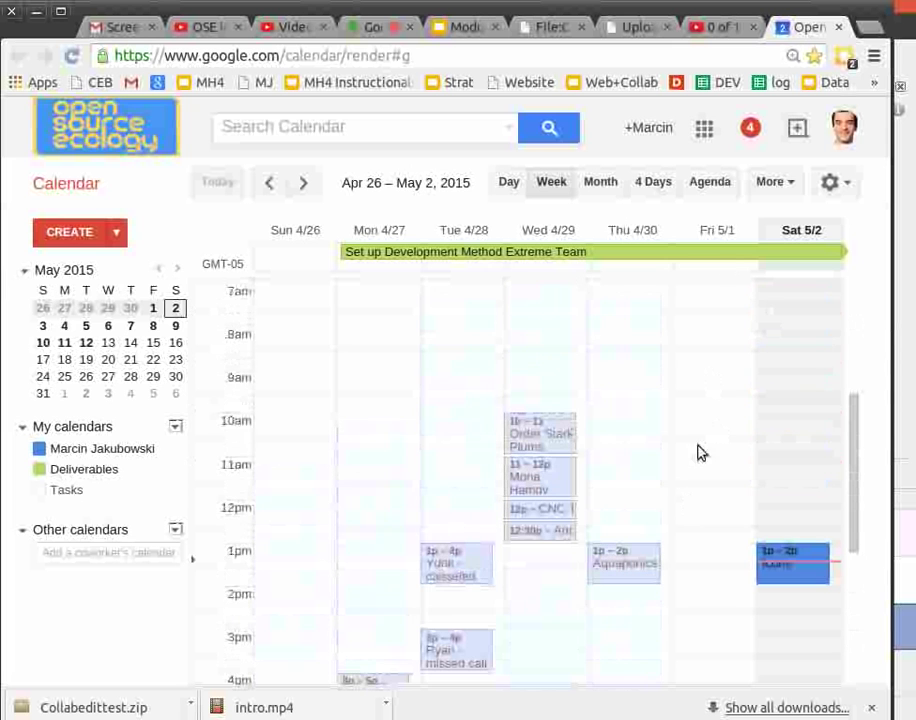
pyautogui.click(839, 29)
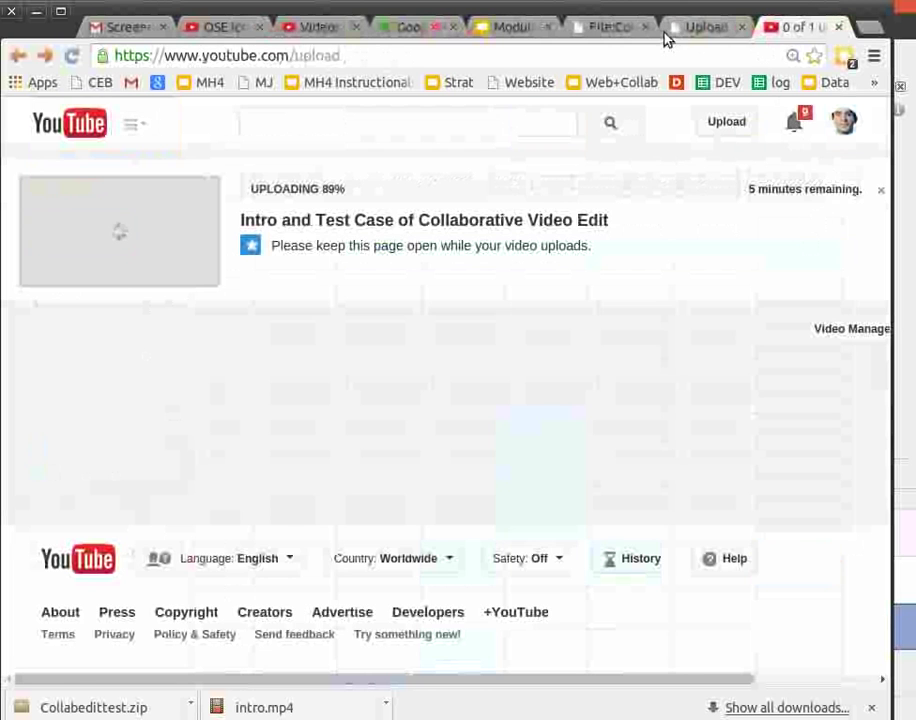
# Review the wiki's Upload file form for Collabedittest.zip, from the source file down to the upload options.
pyautogui.click(706, 38)
pyautogui.scroll(4, 638, 427)
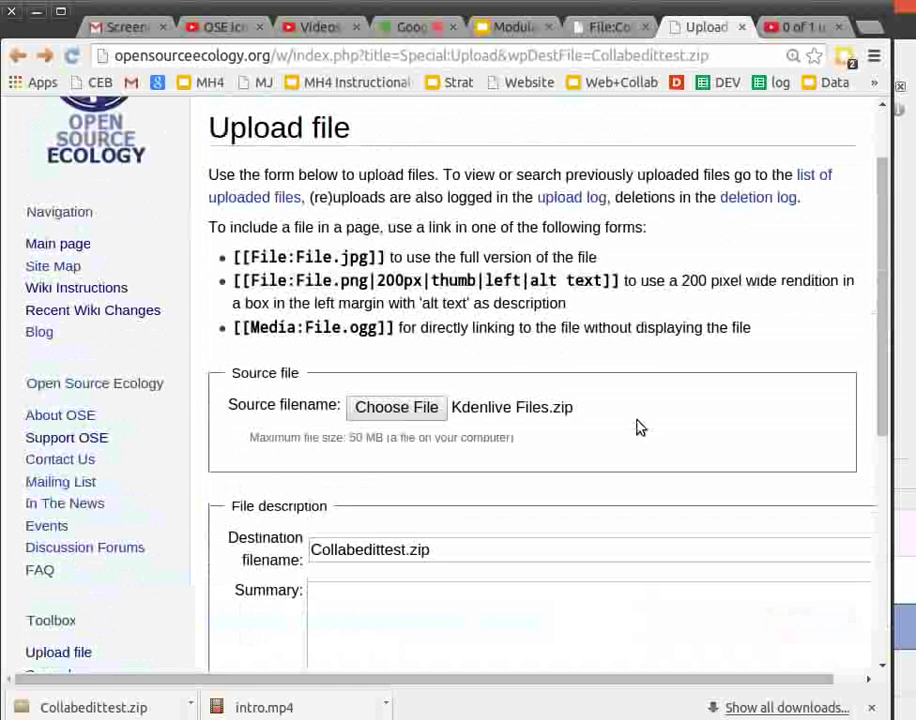
pyautogui.scroll(-5, 638, 420)
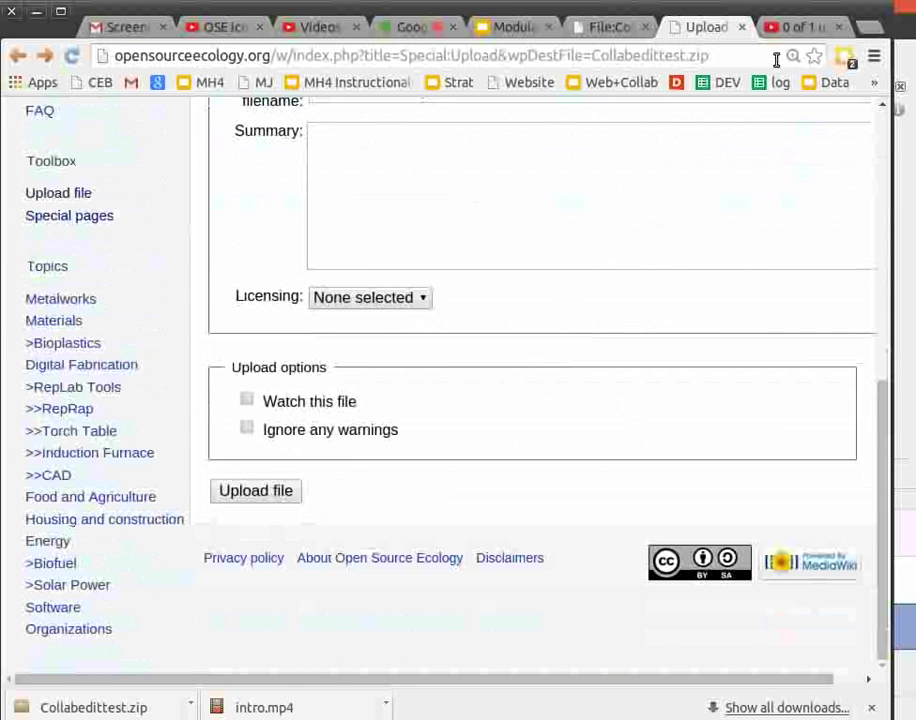